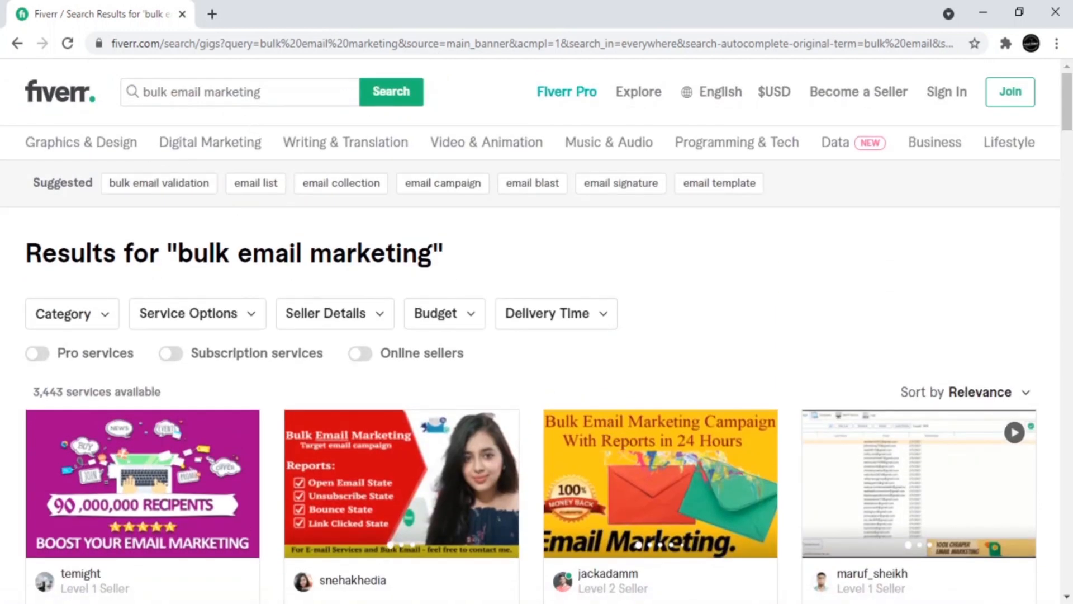
Step: Browse the Fiverr service listings for bulk email marketing, examining the gigs and their starting prices
{"action": "scroll", "coordinate": [215, 307], "scroll_direction": "down", "scroll_amount": 5}
{"action": "scroll", "coordinate": [283, 401], "scroll_direction": "down", "scroll_amount": 4}
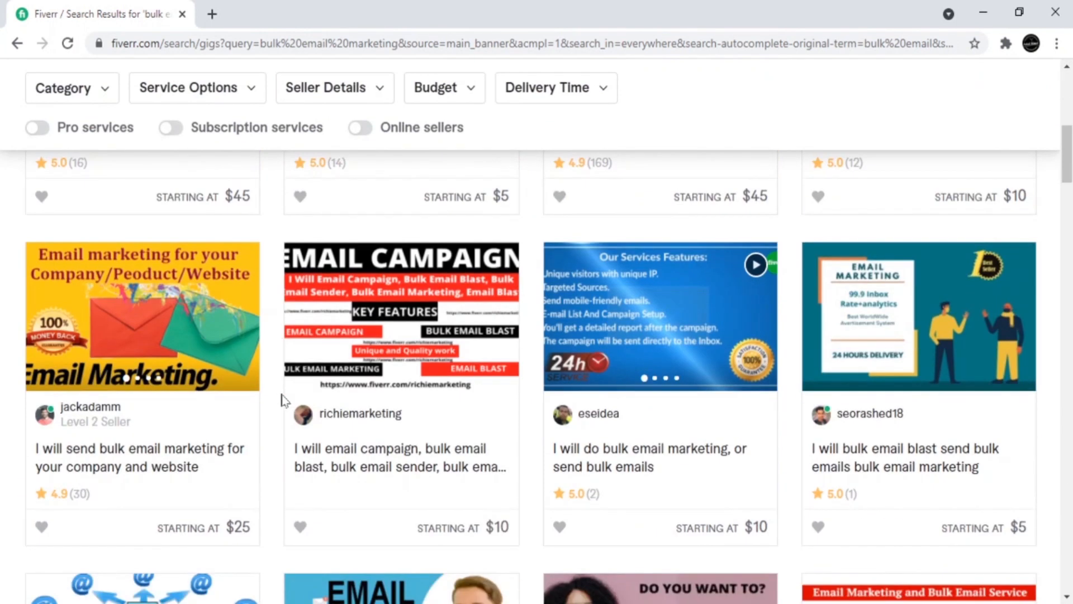
{"action": "scroll", "coordinate": [283, 401], "scroll_direction": "down", "scroll_amount": 4}
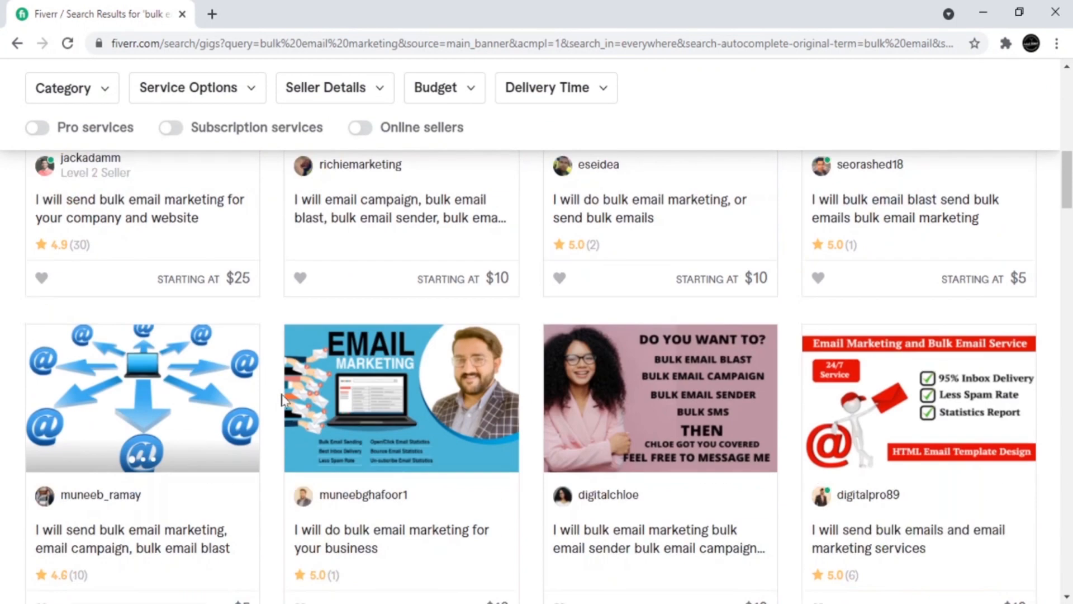
{"action": "scroll", "coordinate": [283, 402], "scroll_direction": "down", "scroll_amount": 4}
{"action": "scroll", "coordinate": [488, 424], "scroll_direction": "up", "scroll_amount": 9}
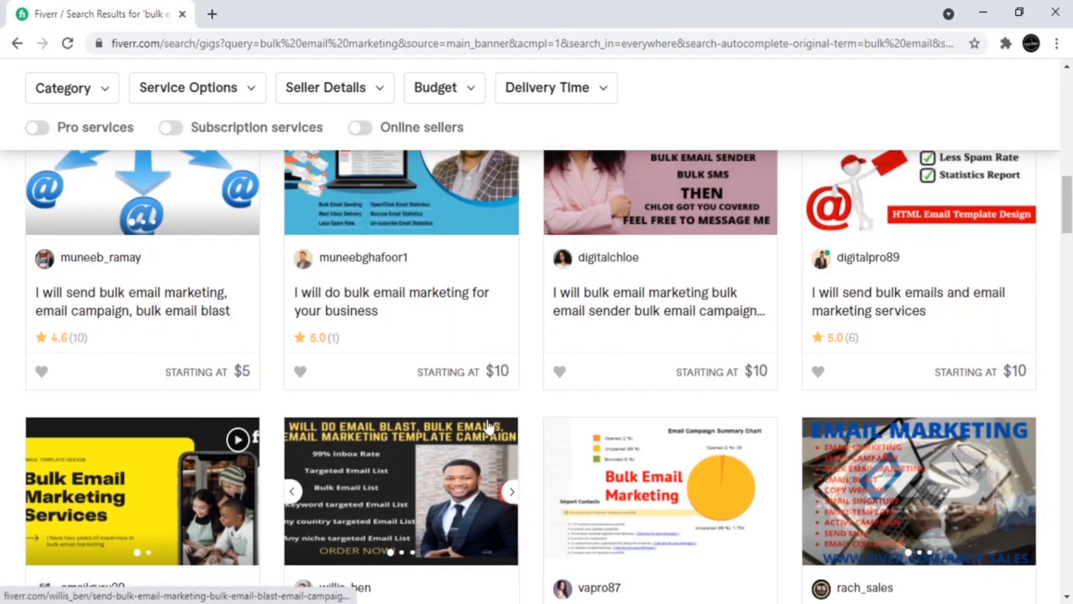
{"action": "scroll", "coordinate": [488, 424], "scroll_direction": "up", "scroll_amount": 5}
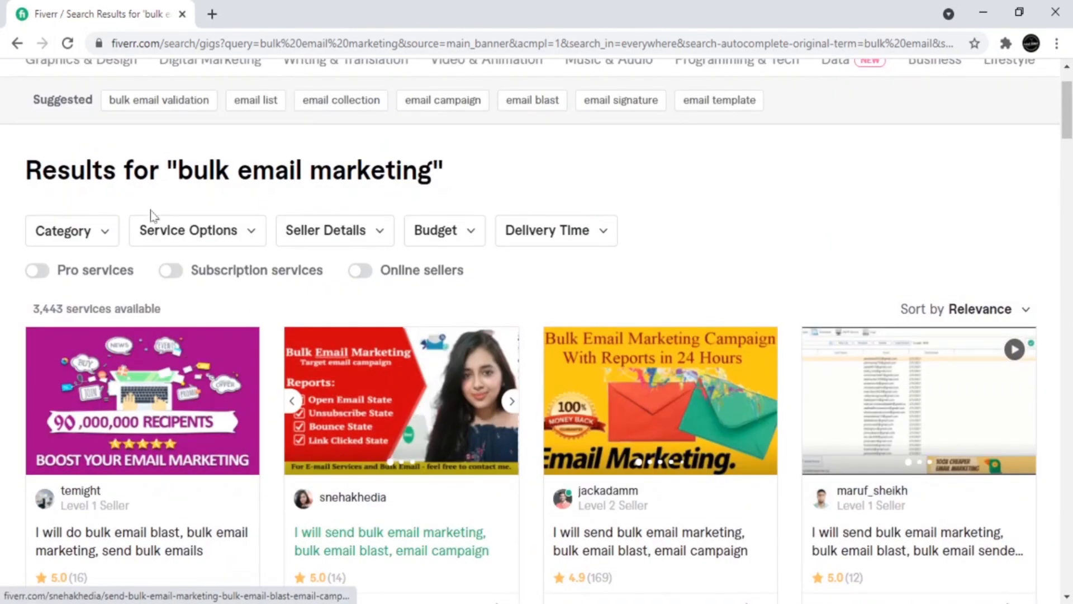
Step: Open the recruitin.net website in a new browser tab
{"action": "left_click", "coordinate": [212, 14]}
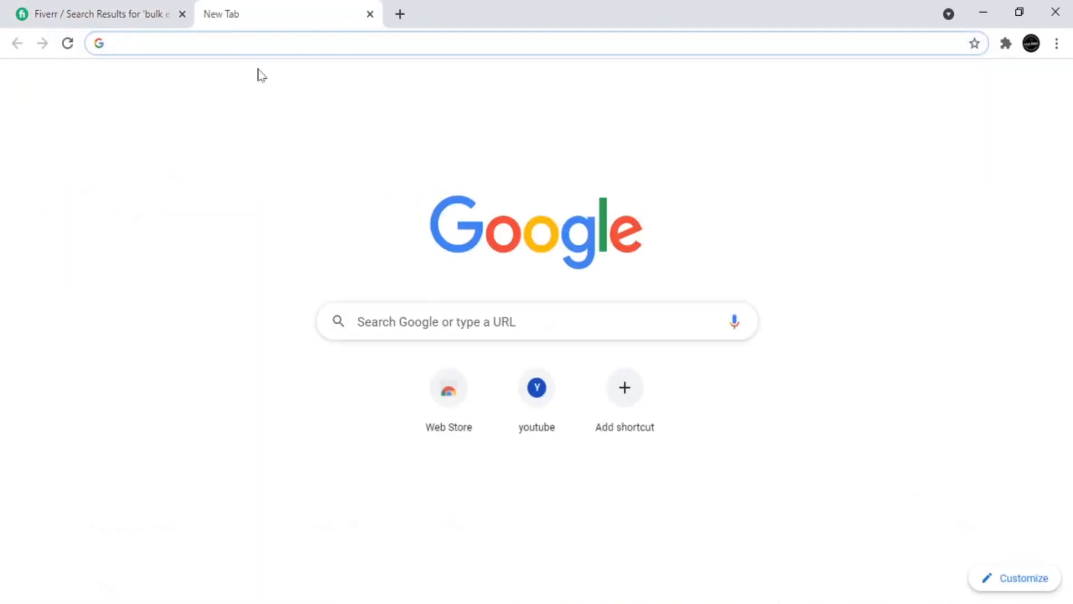
{"action": "left_click", "coordinate": [71, 12]}
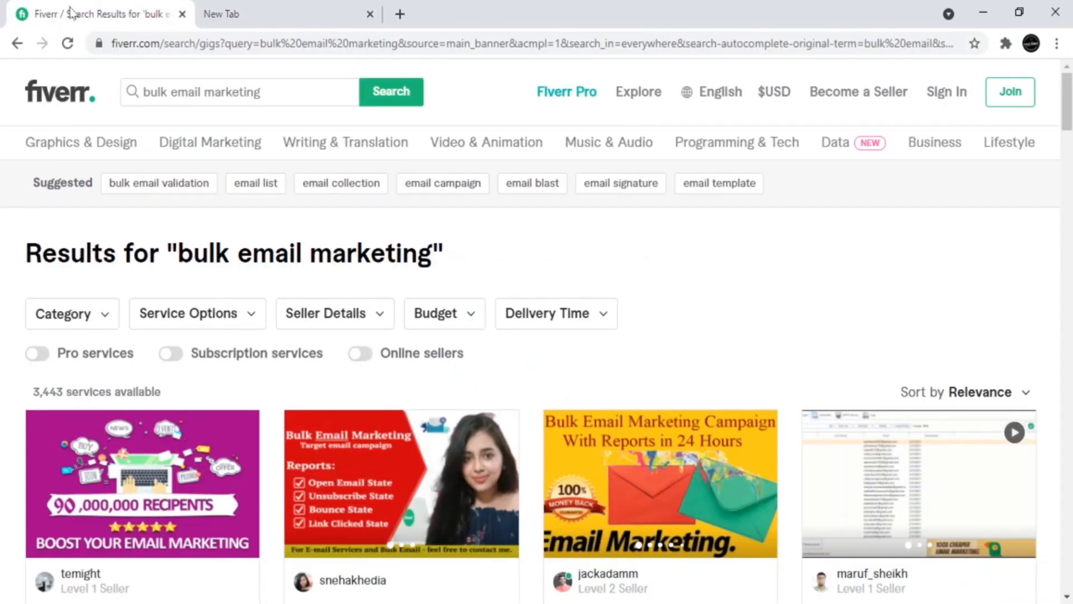
{"action": "left_click", "coordinate": [257, 14]}
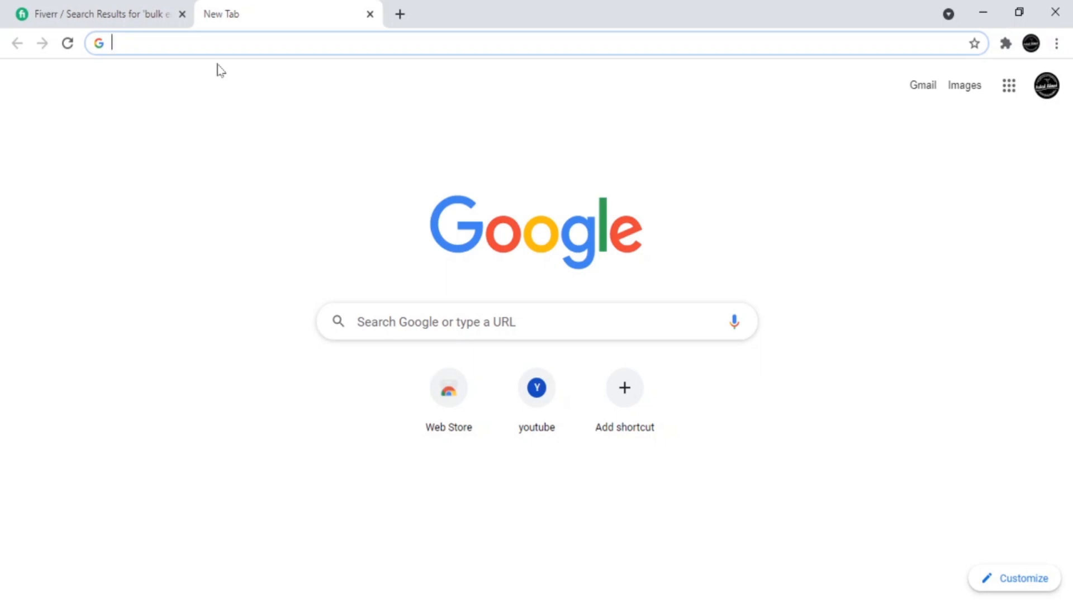
{"action": "type", "text": "re"}
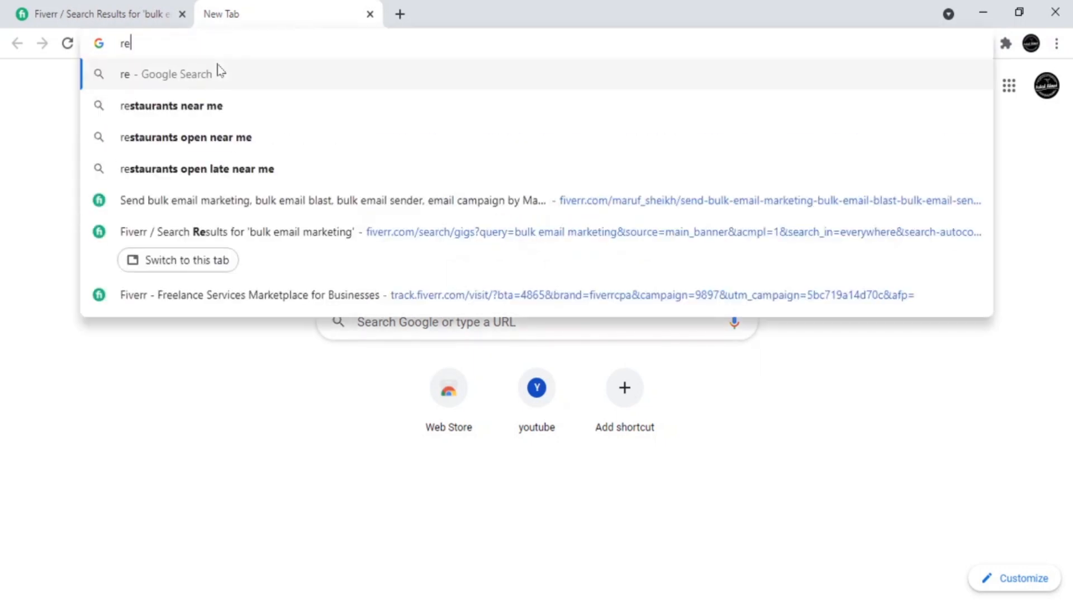
{"action": "type", "text": "cruitin."}
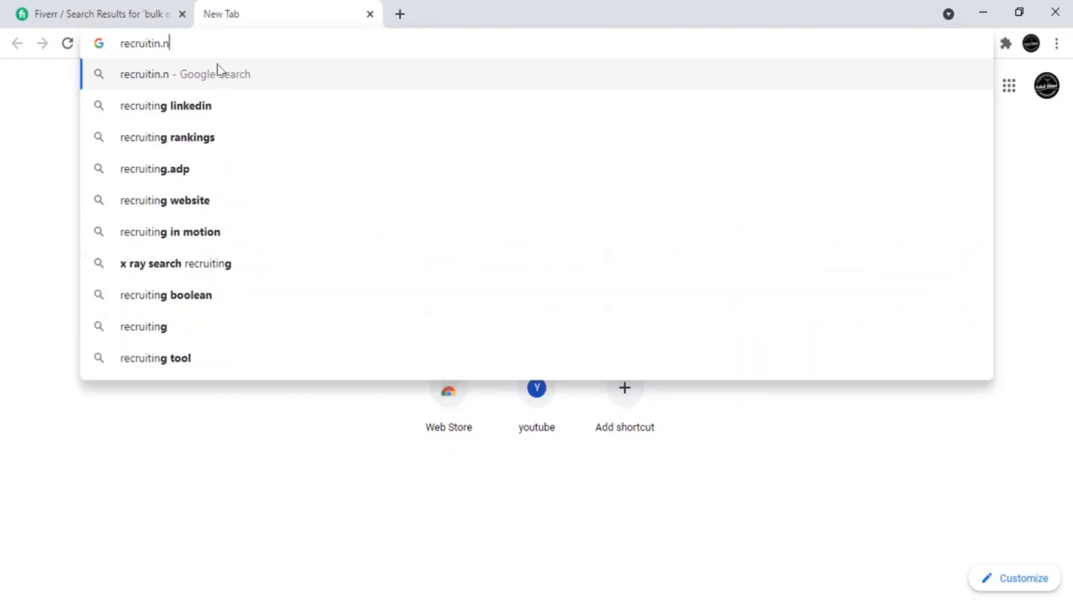
{"action": "type", "text": "netr"}
{"action": "key", "text": "Return"}
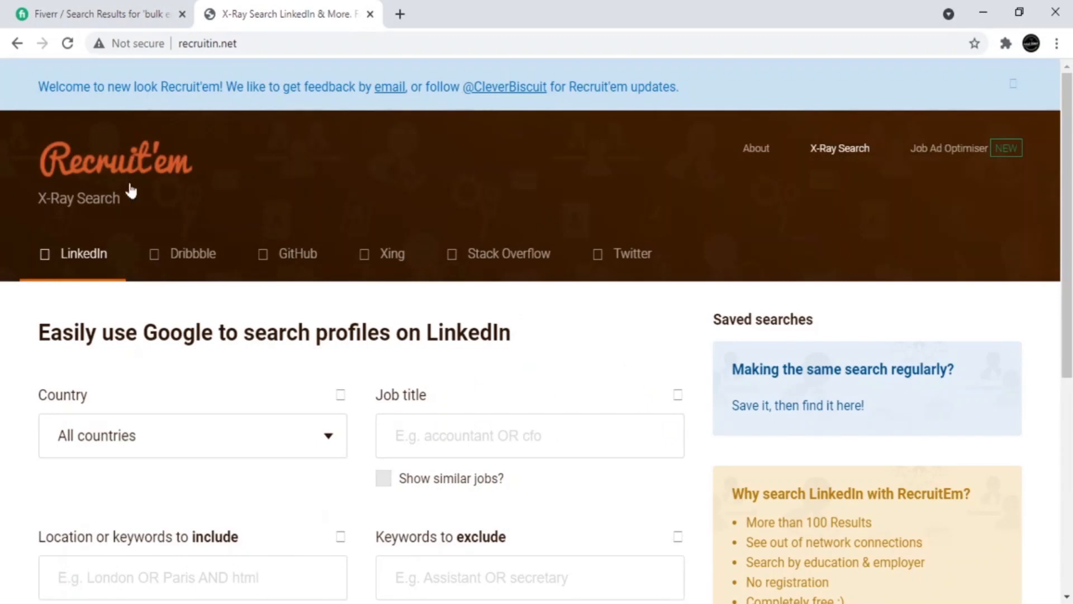
Step: Set the LinkedIn profile search to the country United States and the job title Accountant
{"action": "scroll", "coordinate": [325, 201], "scroll_direction": "down", "scroll_amount": 3}
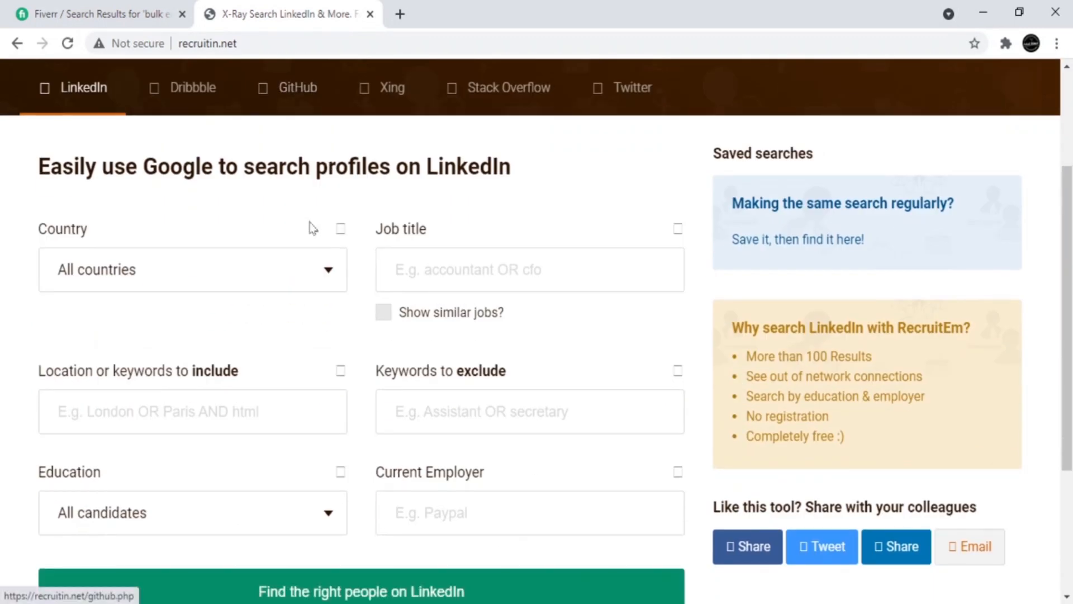
{"action": "left_click", "coordinate": [184, 287]}
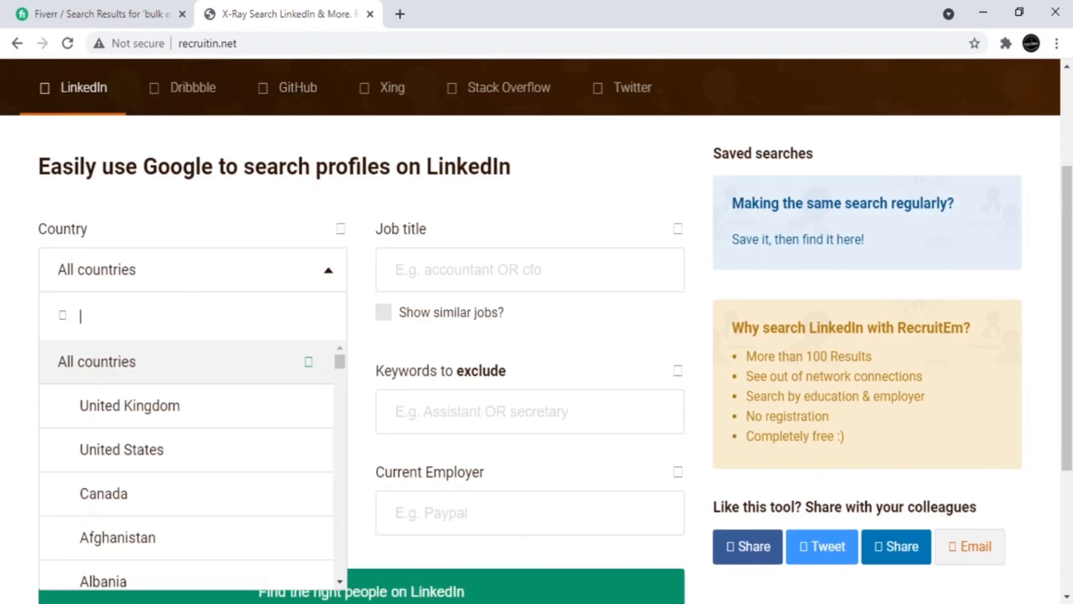
{"action": "left_click", "coordinate": [140, 460]}
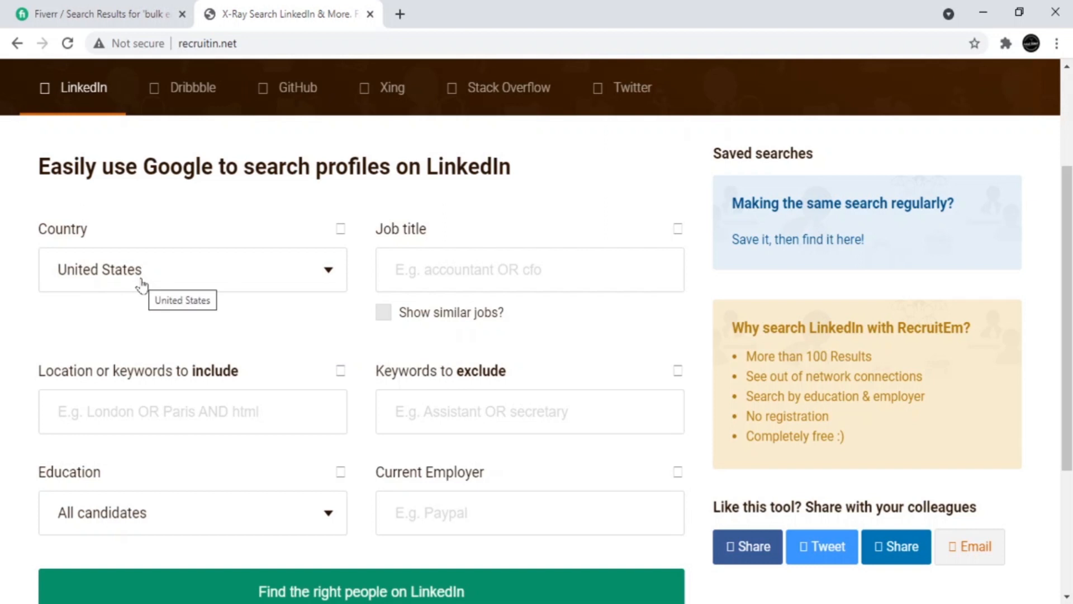
{"action": "left_click", "coordinate": [492, 269]}
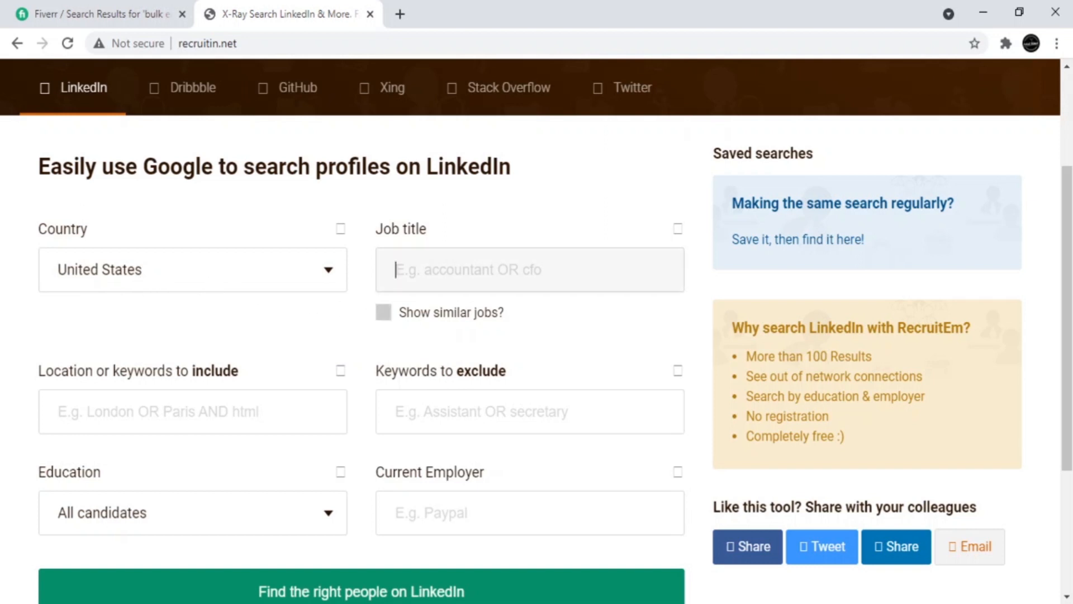
{"action": "type", "text": "Accou"}
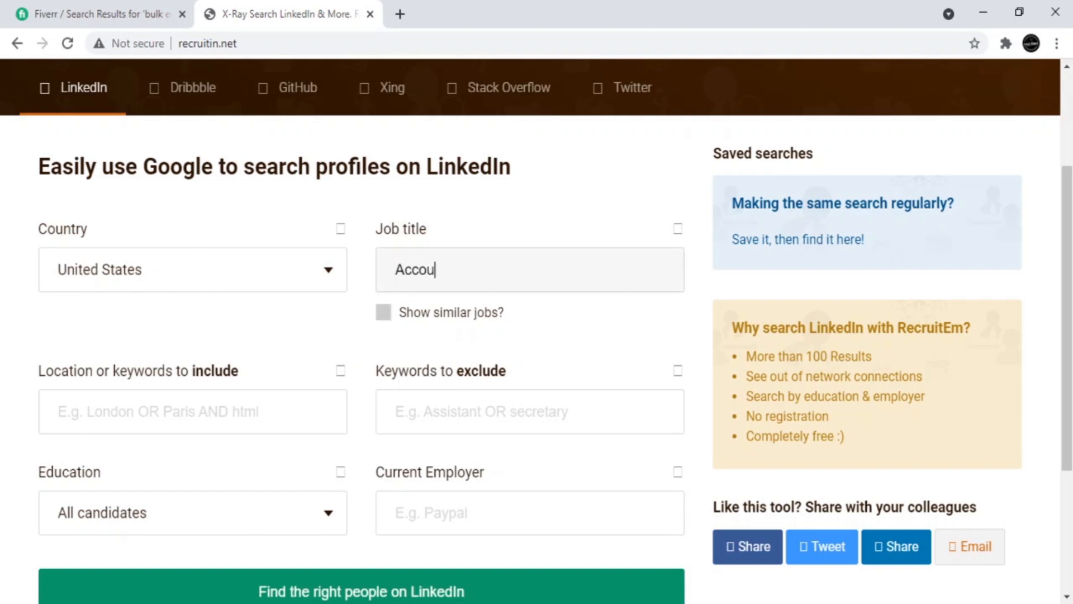
{"action": "type", "text": "ntant"}
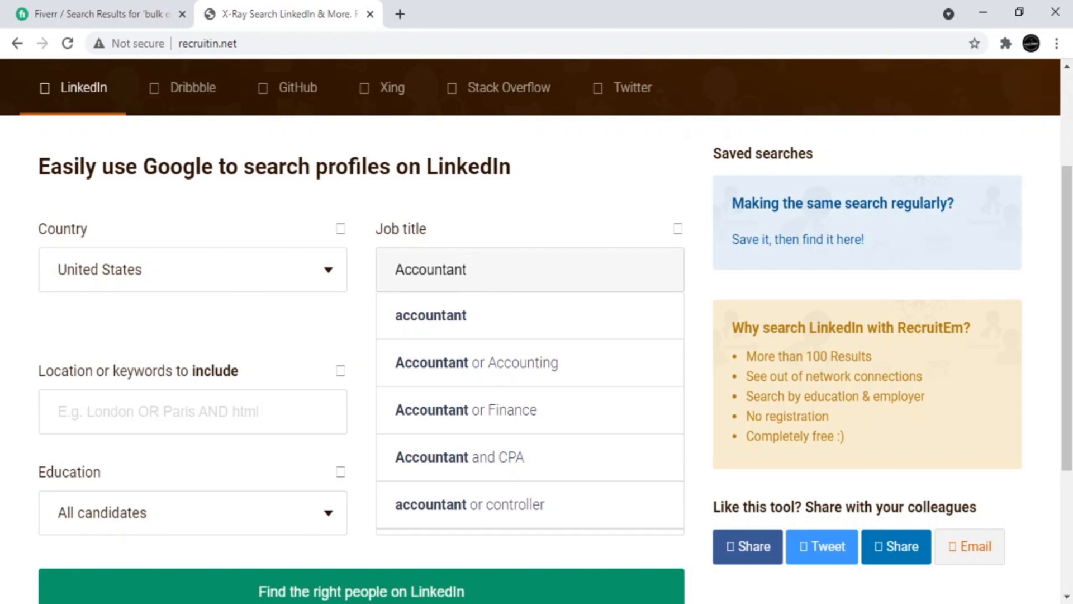
{"action": "left_click", "coordinate": [31, 351]}
{"action": "scroll", "coordinate": [163, 283], "scroll_direction": "down", "scroll_amount": 3}
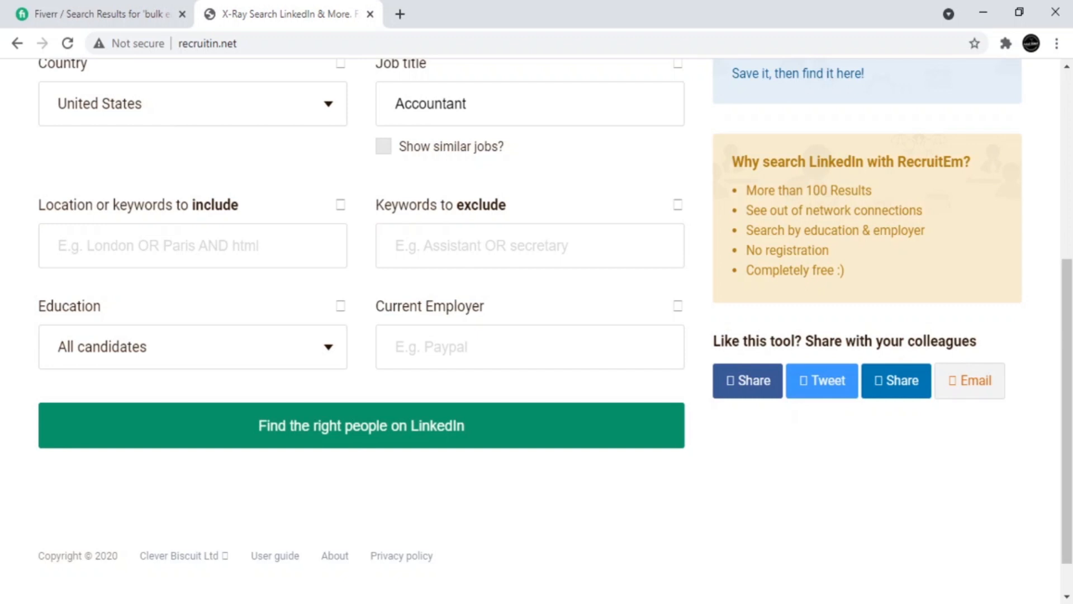
{"action": "left_click", "coordinate": [192, 245]}
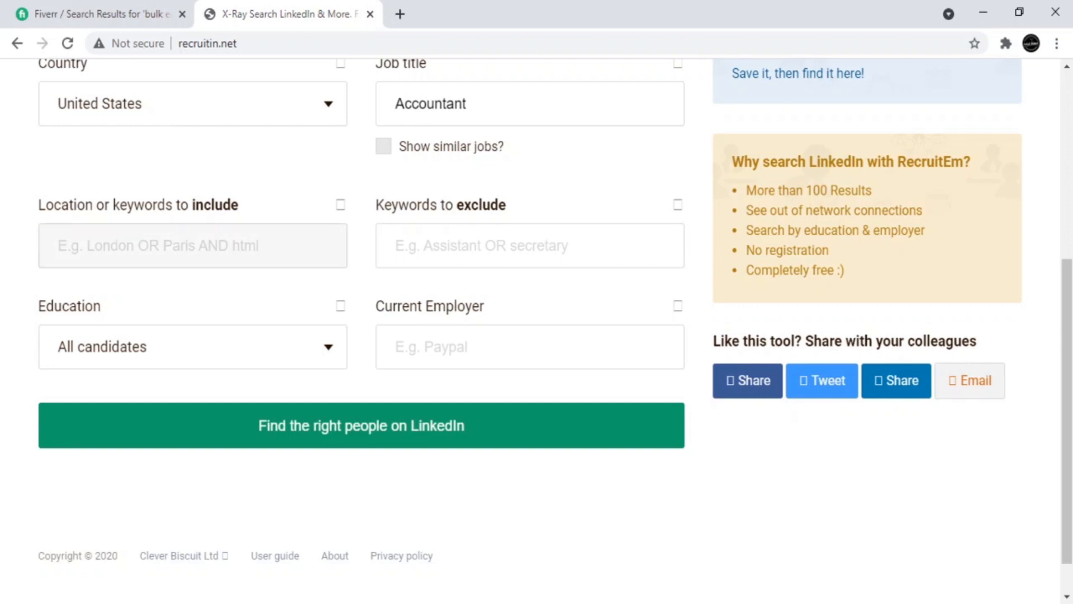
{"action": "type", "text": "New York"}
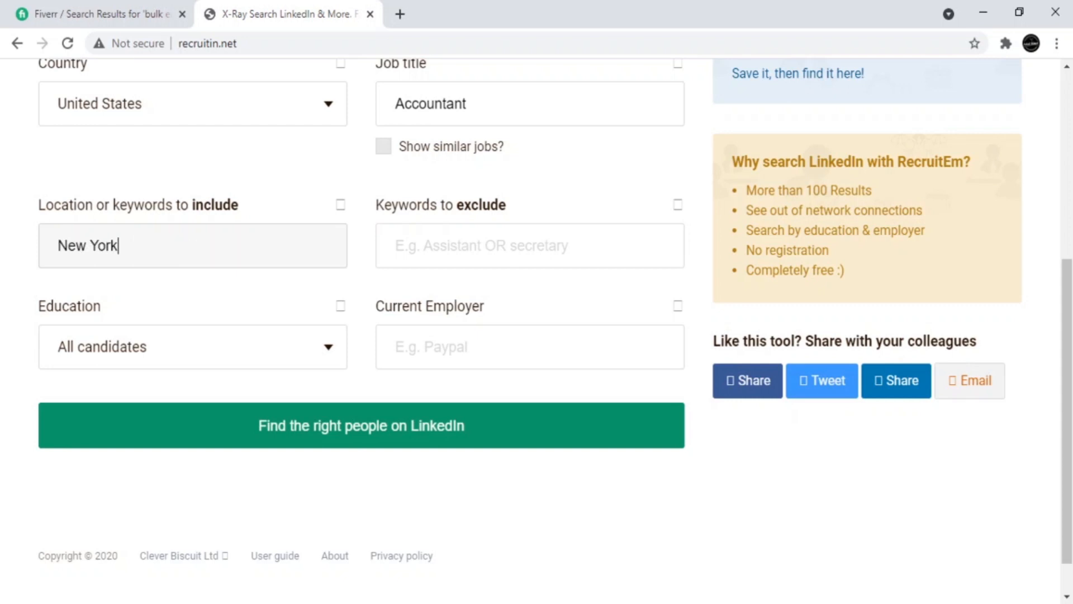
{"action": "left_click", "coordinate": [530, 245]}
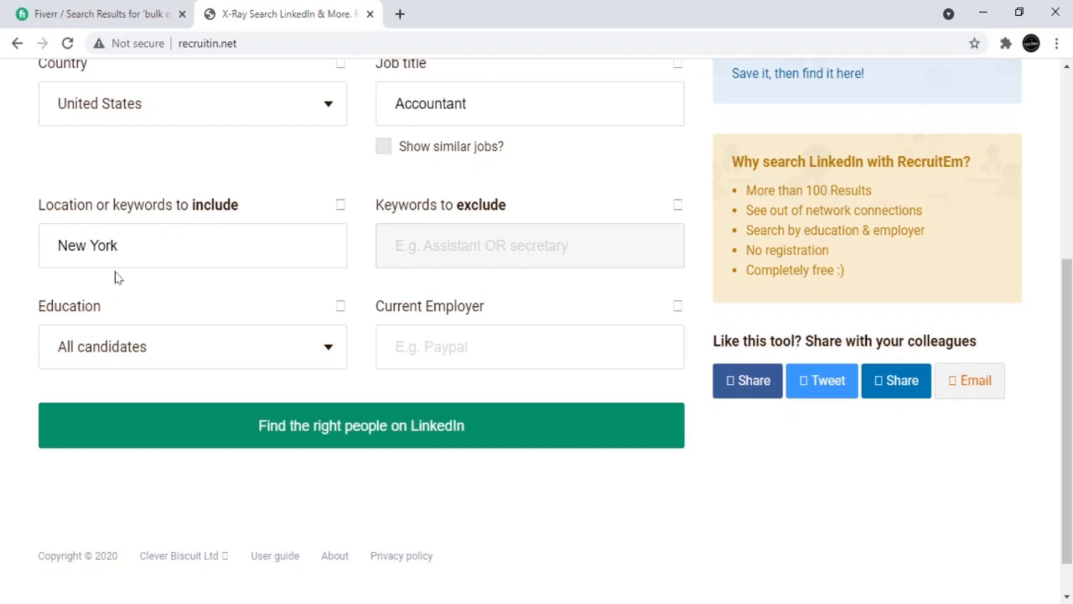
{"action": "left_click_drag", "start_coordinate": [121, 246], "coordinate": [10, 237]}
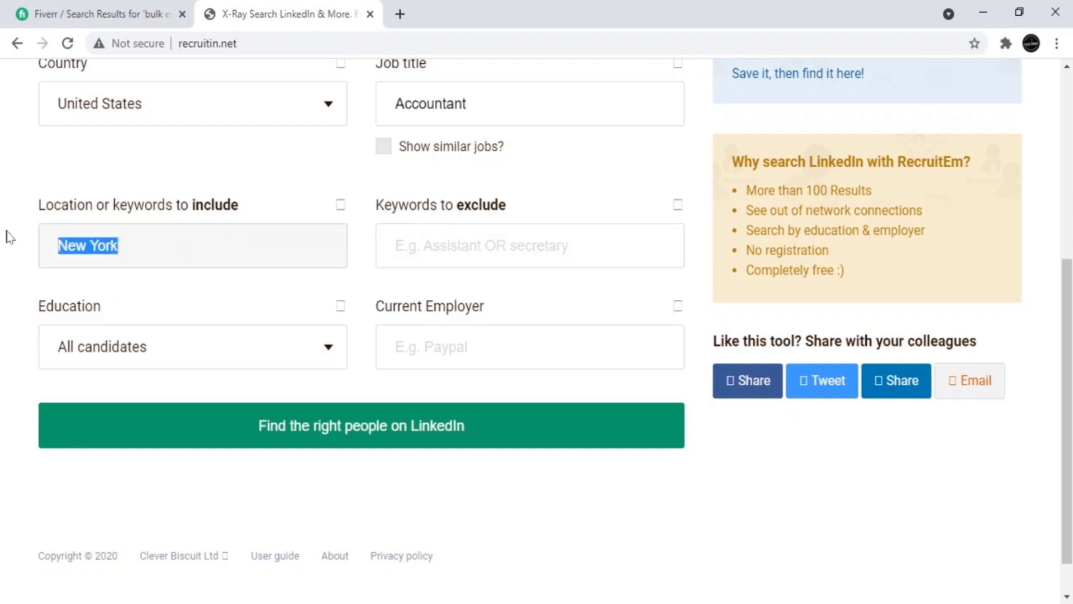
{"action": "key", "text": "BackSpace"}
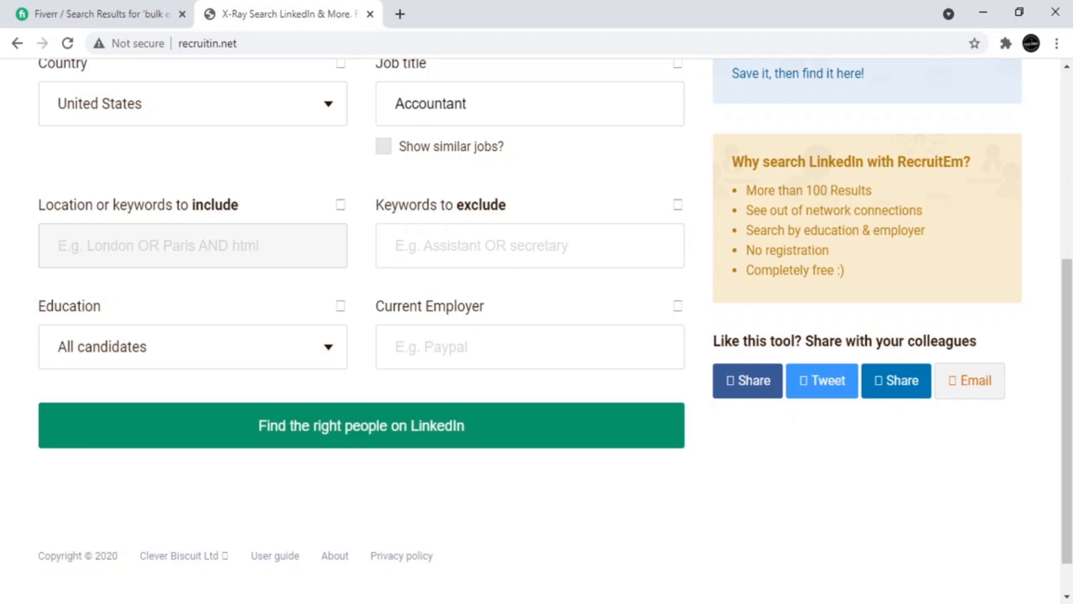
Step: Generate the LinkedIn people search query from the form and copy its URL
{"action": "scroll", "coordinate": [350, 283], "scroll_direction": "up", "scroll_amount": 1}
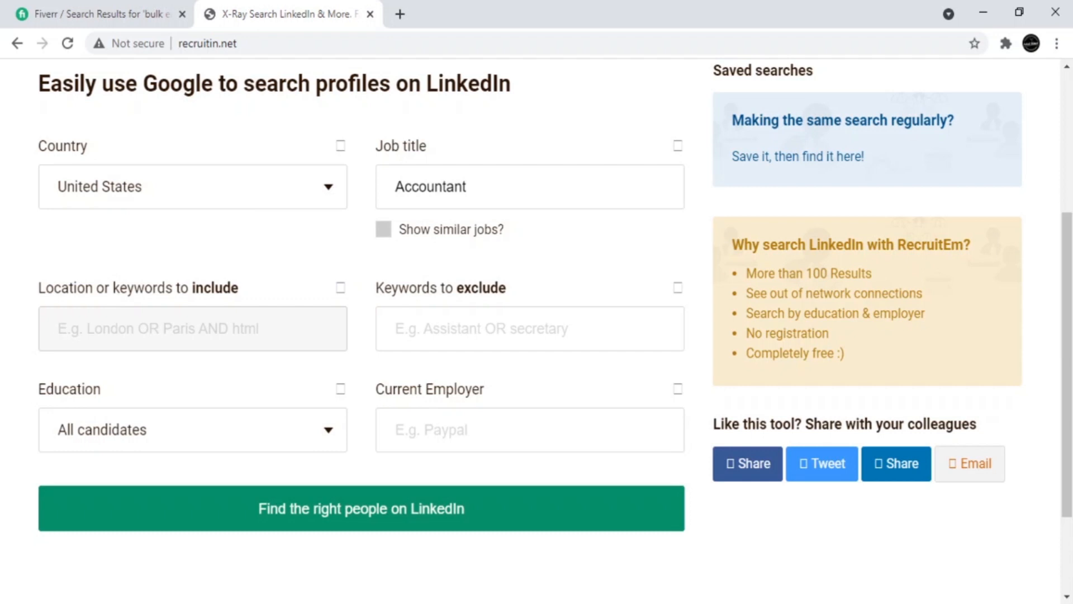
{"action": "left_click", "coordinate": [378, 524]}
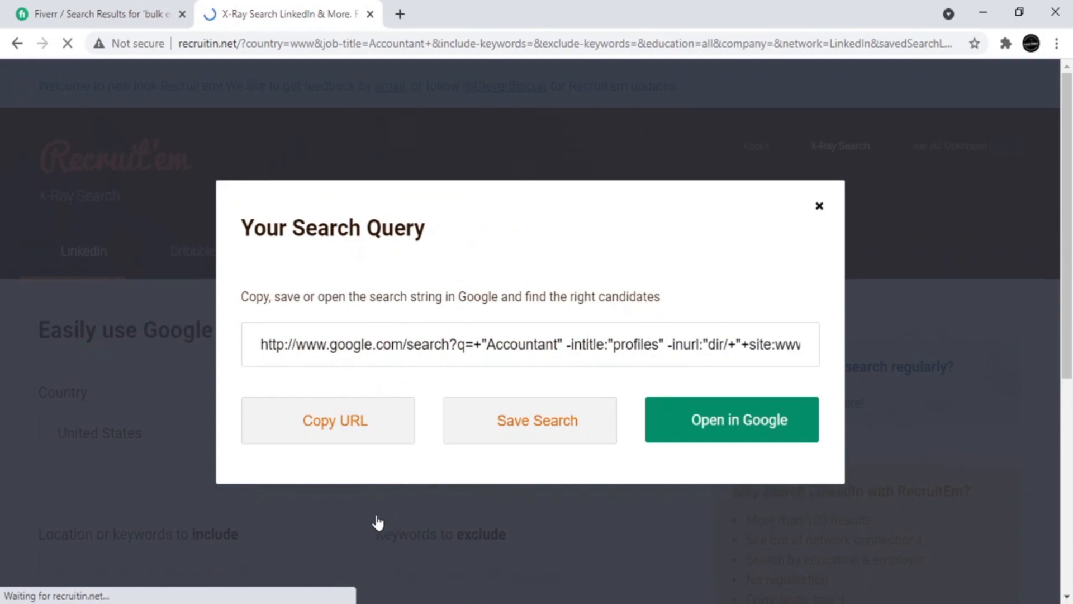
{"action": "left_click", "coordinate": [371, 436]}
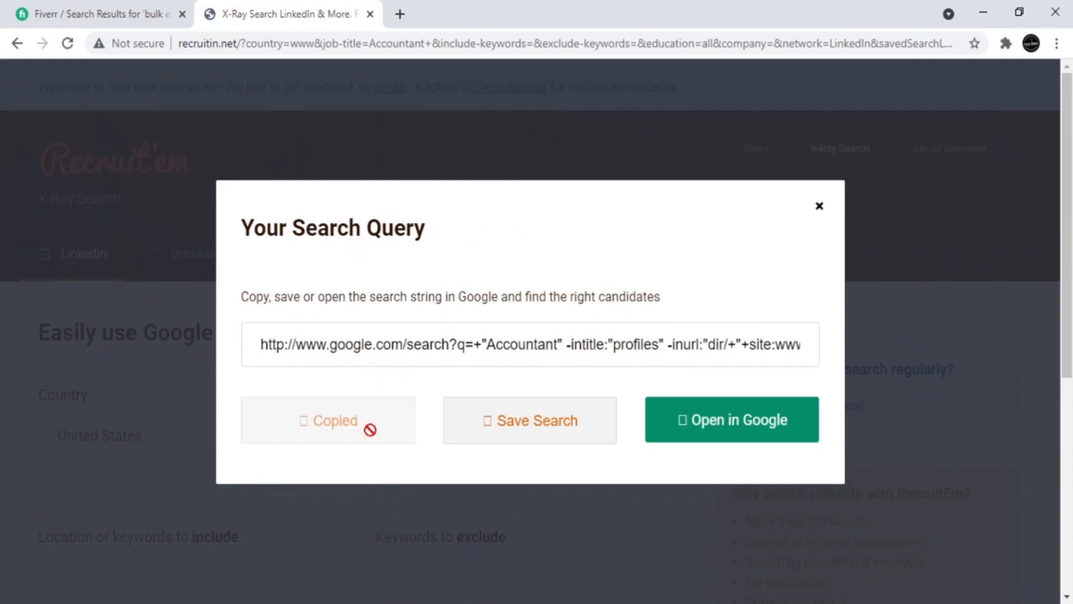
{"action": "left_click", "coordinate": [400, 14]}
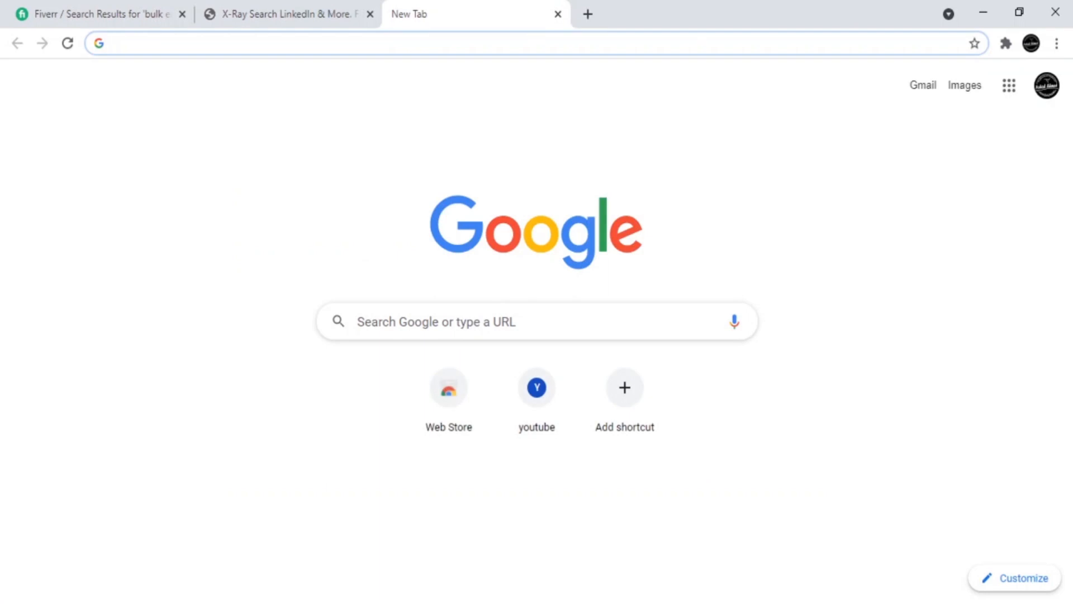
{"action": "key", "text": "ctrl+v"}
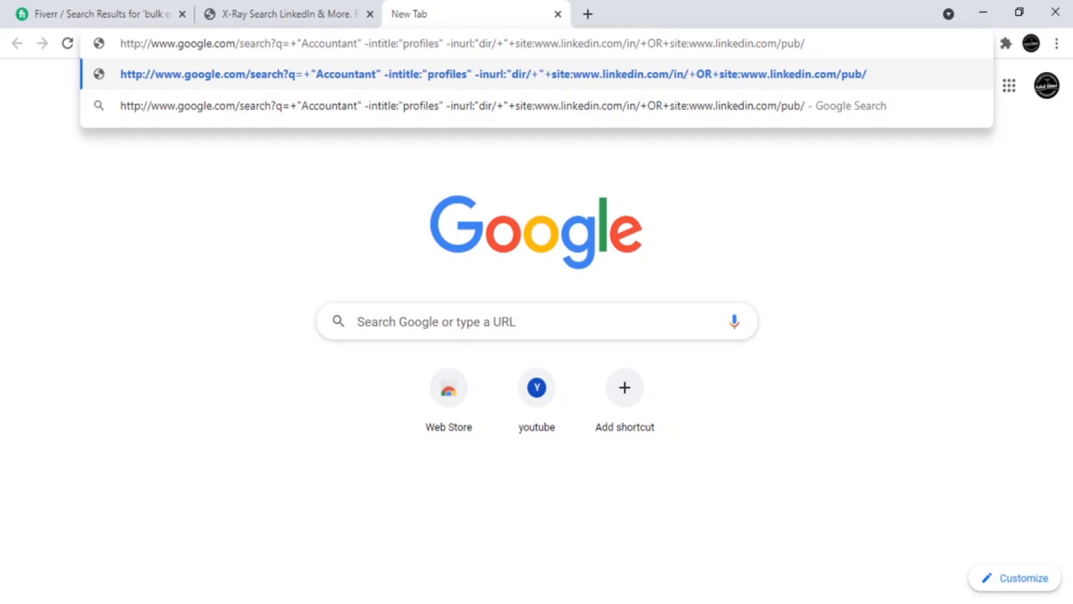
{"action": "type", "text": "\" "}
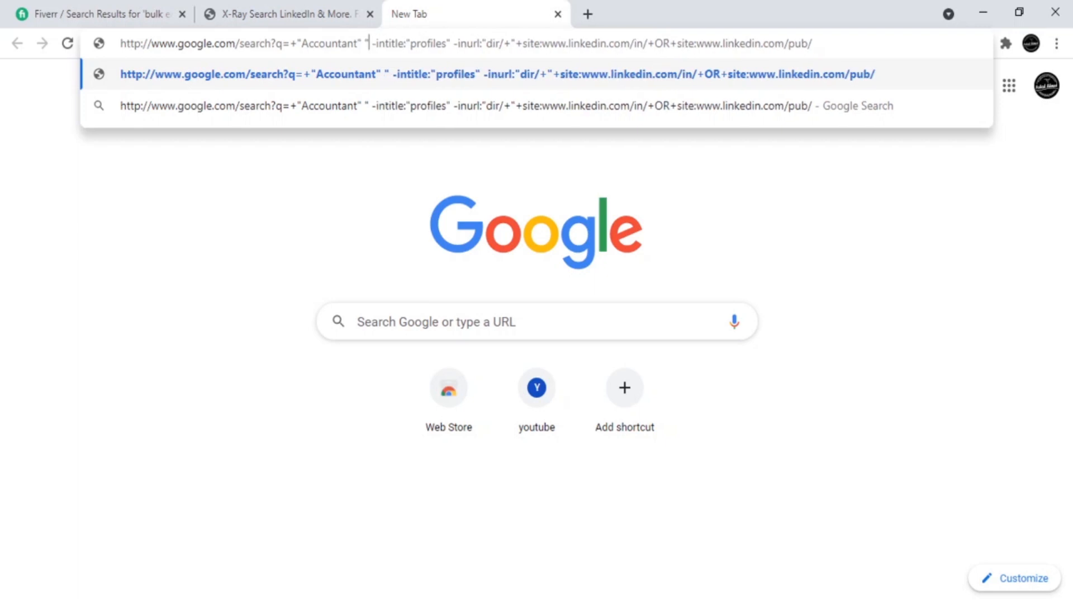
{"action": "type", "text": "@gmail.c"}
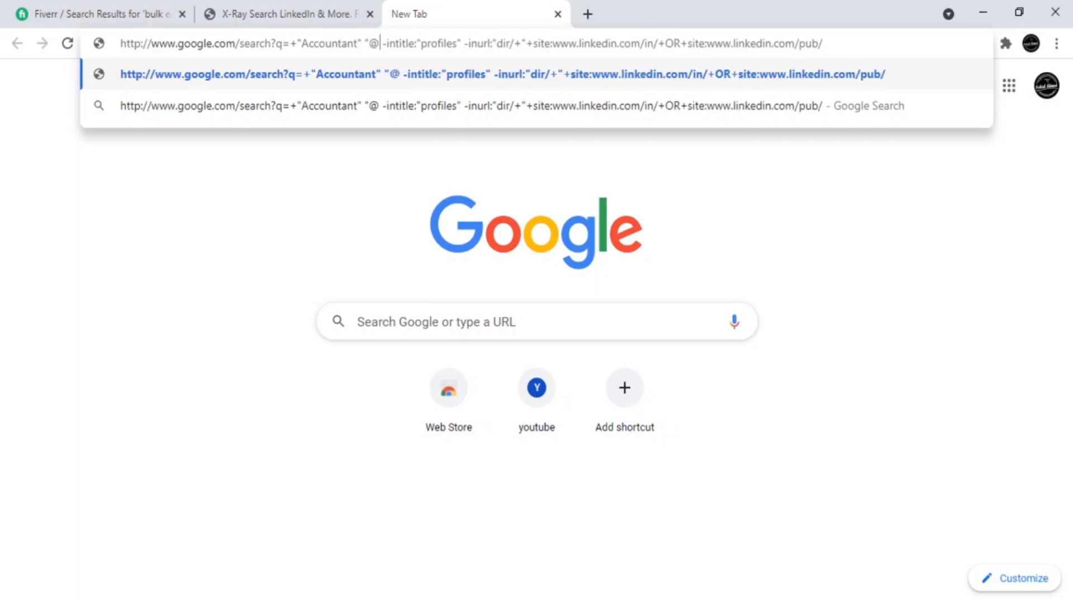
{"action": "type", "text": "om"}
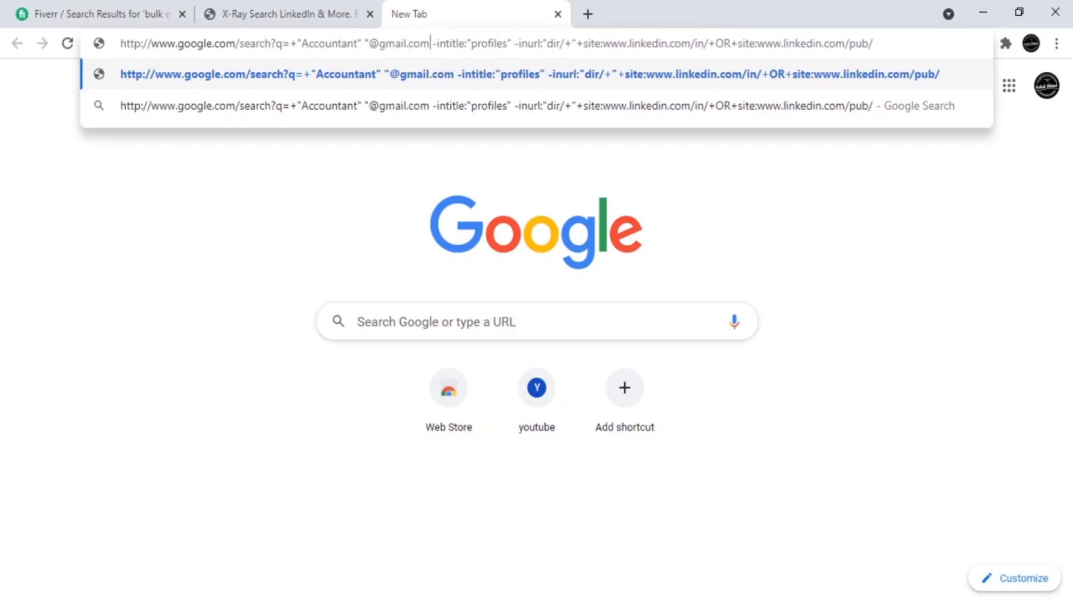
{"action": "type", "text": "\""}
{"action": "key", "text": "Return"}
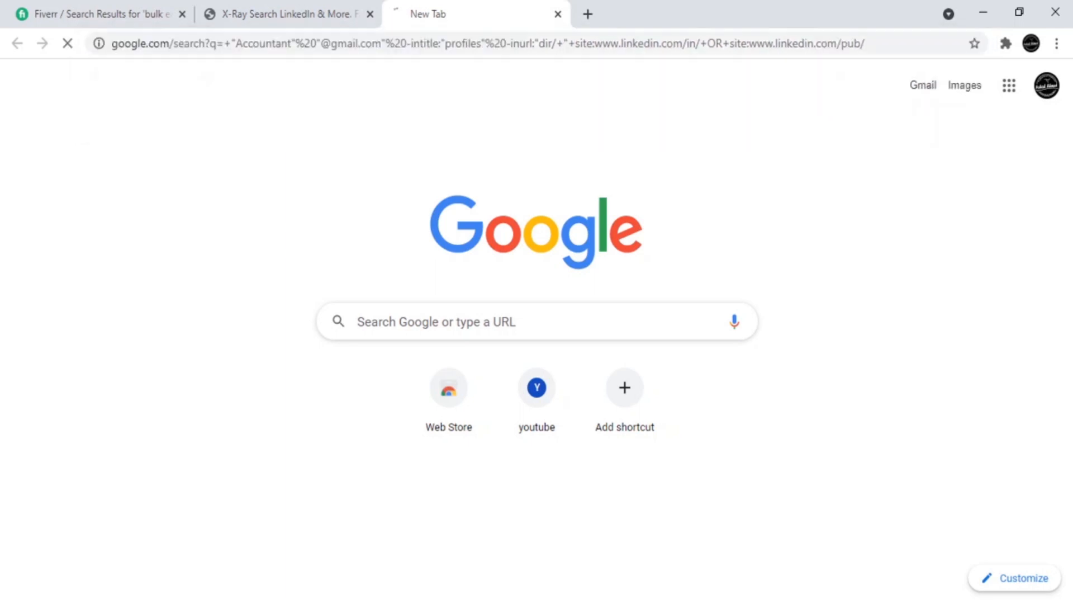
Step: Examine the Gmail addresses in the LinkedIn accountant results, then return to the Fiverr bulk email marketing listings
{"action": "left_click_drag", "start_coordinate": [200, 301], "coordinate": [310, 301]}
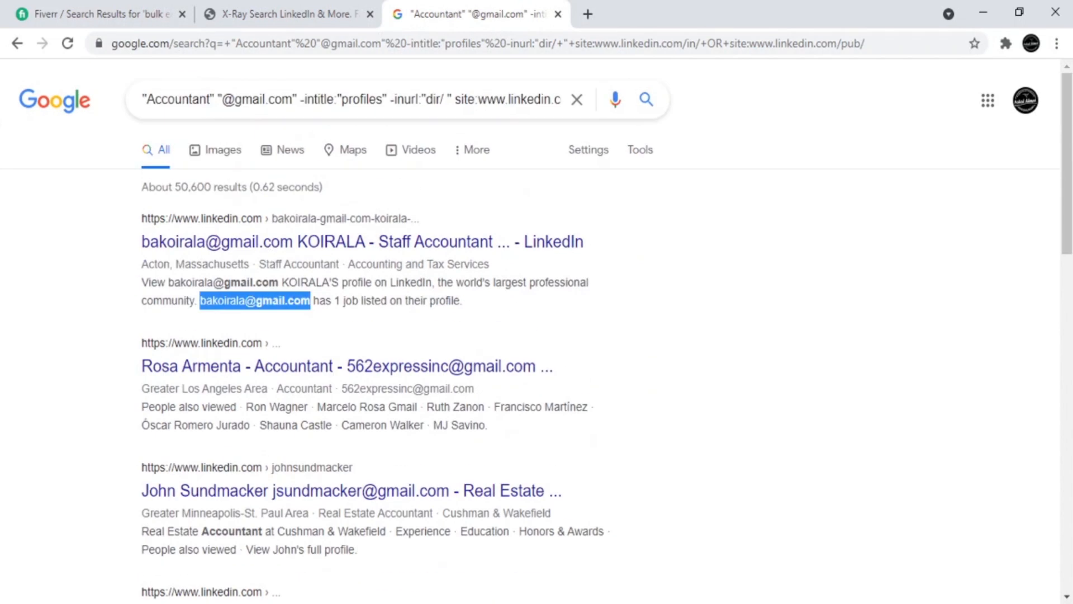
{"action": "left_click", "coordinate": [211, 310]}
{"action": "left_click_drag", "start_coordinate": [200, 300], "coordinate": [314, 301]}
{"action": "left_click", "coordinate": [99, 319]}
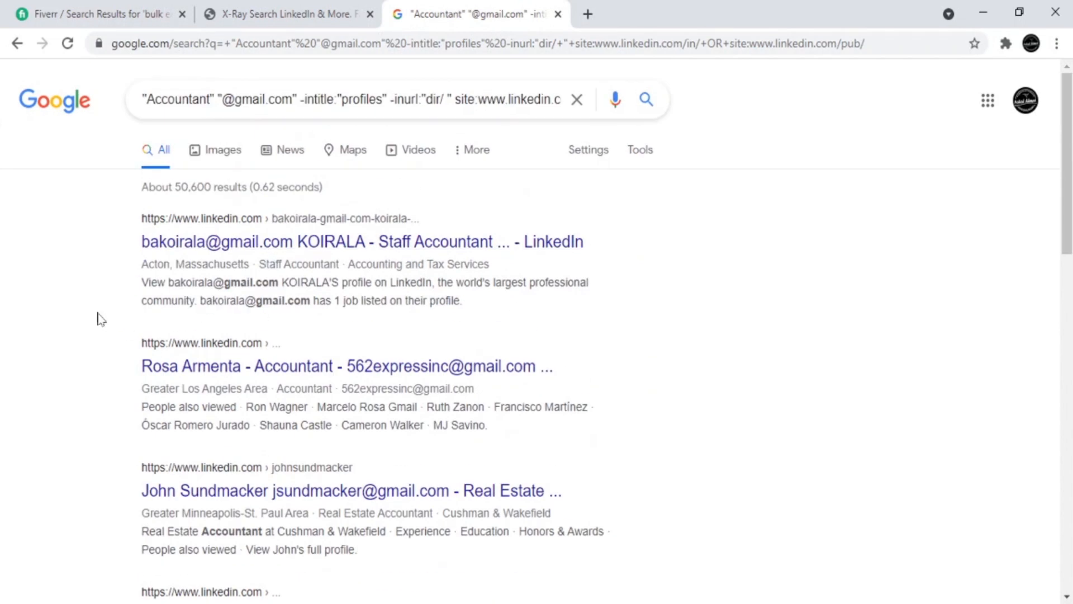
{"action": "scroll", "coordinate": [109, 299], "scroll_direction": "down", "scroll_amount": 4}
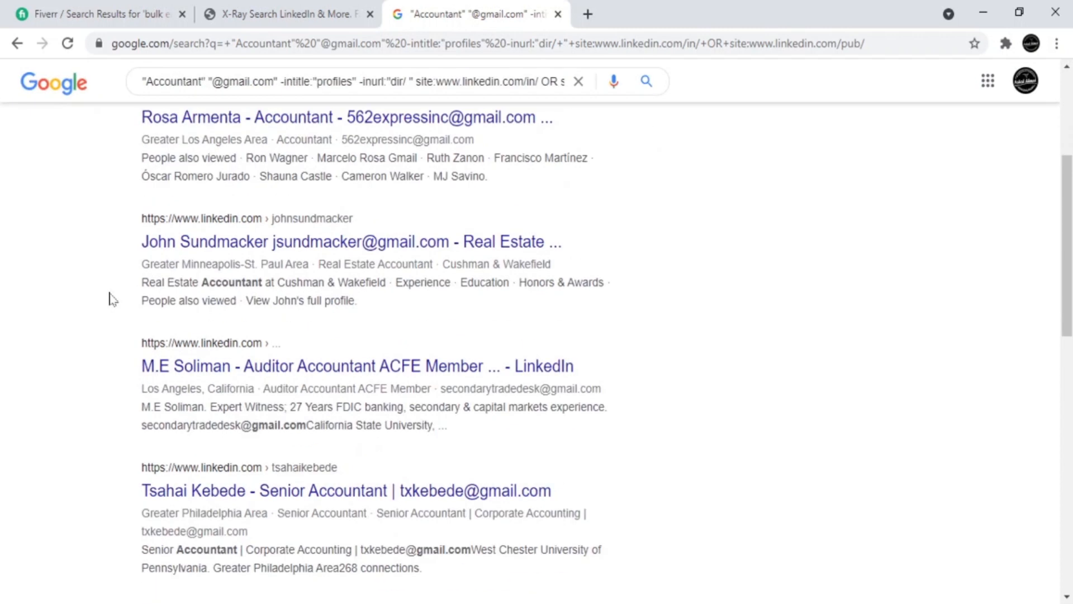
{"action": "left_click", "coordinate": [53, 8]}
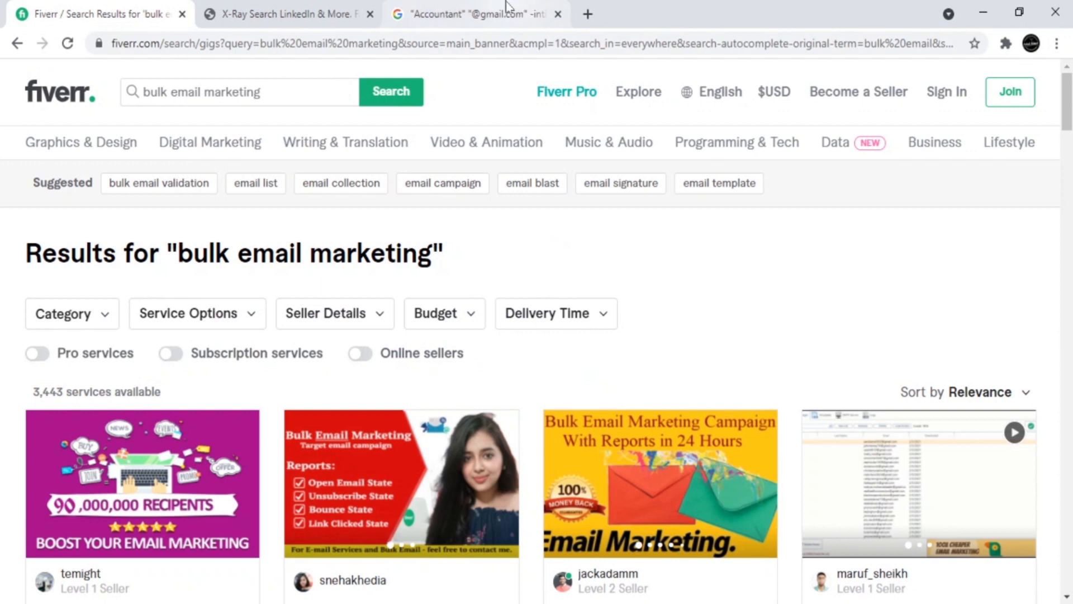
Step: Return to the accountant search results in Google and examine the Gmail addresses across the whole first page
{"action": "left_click", "coordinate": [511, 11]}
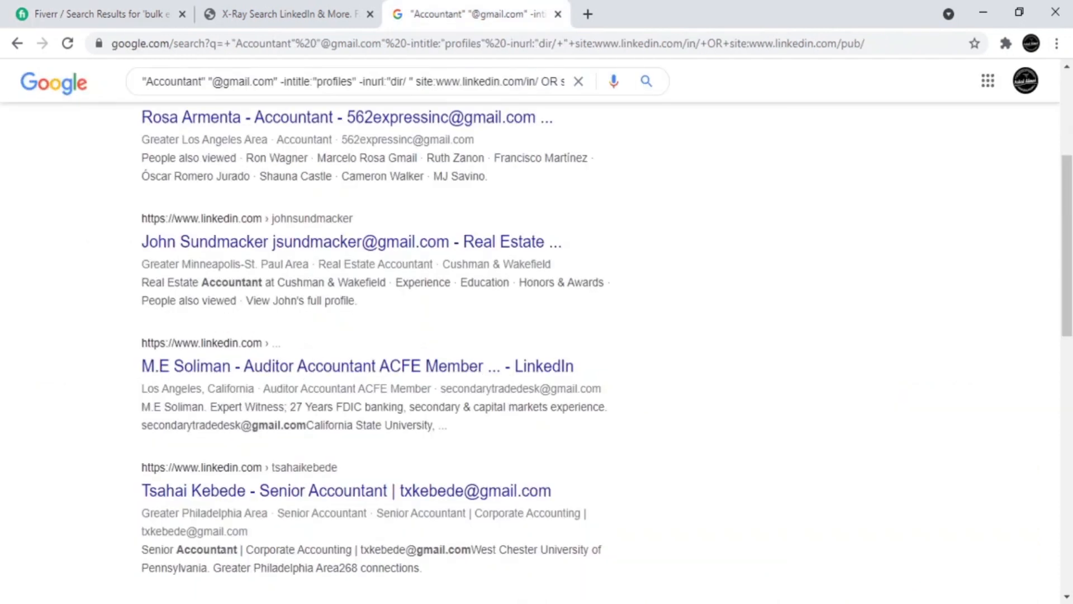
{"action": "scroll", "coordinate": [55, 276], "scroll_direction": "up", "scroll_amount": 4}
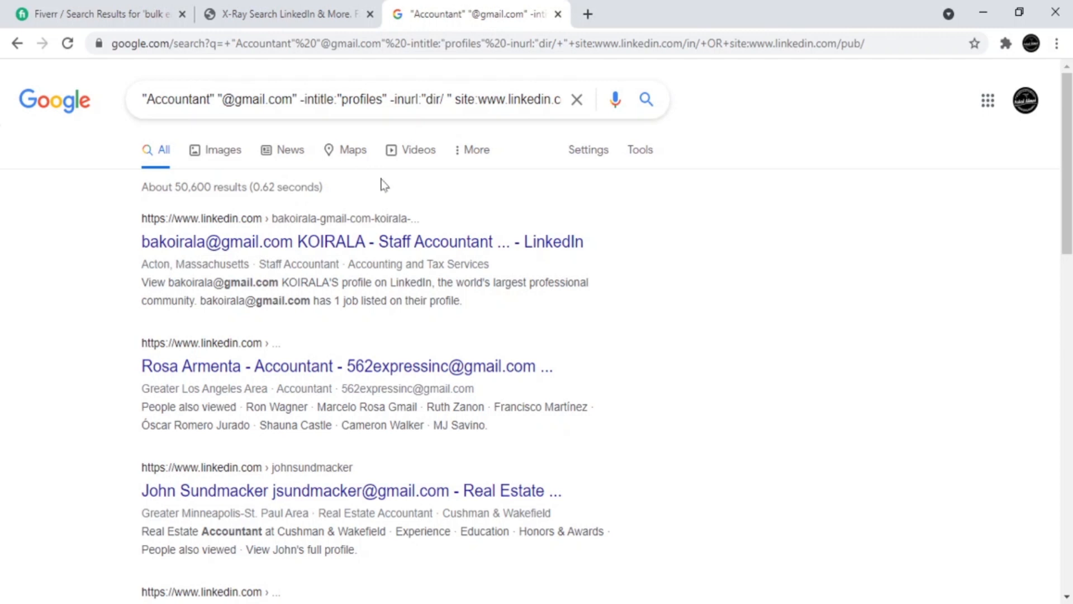
{"action": "scroll", "coordinate": [598, 387], "scroll_direction": "down", "scroll_amount": 3}
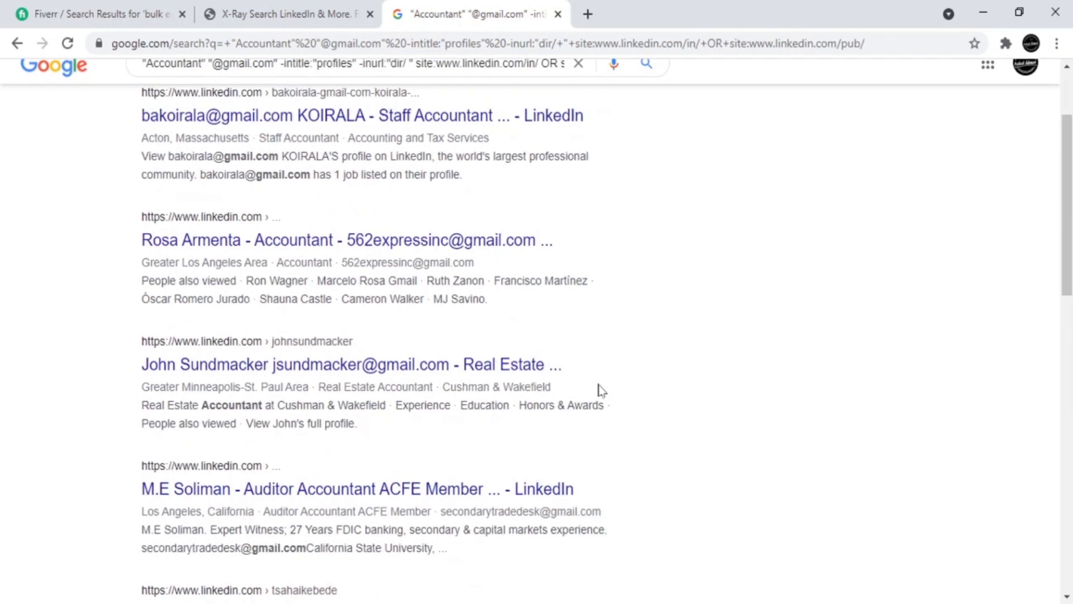
{"action": "scroll", "coordinate": [567, 349], "scroll_direction": "up", "scroll_amount": 3}
{"action": "scroll", "coordinate": [478, 298], "scroll_direction": "down", "scroll_amount": 11}
{"action": "scroll", "coordinate": [479, 288], "scroll_direction": "down", "scroll_amount": 3}
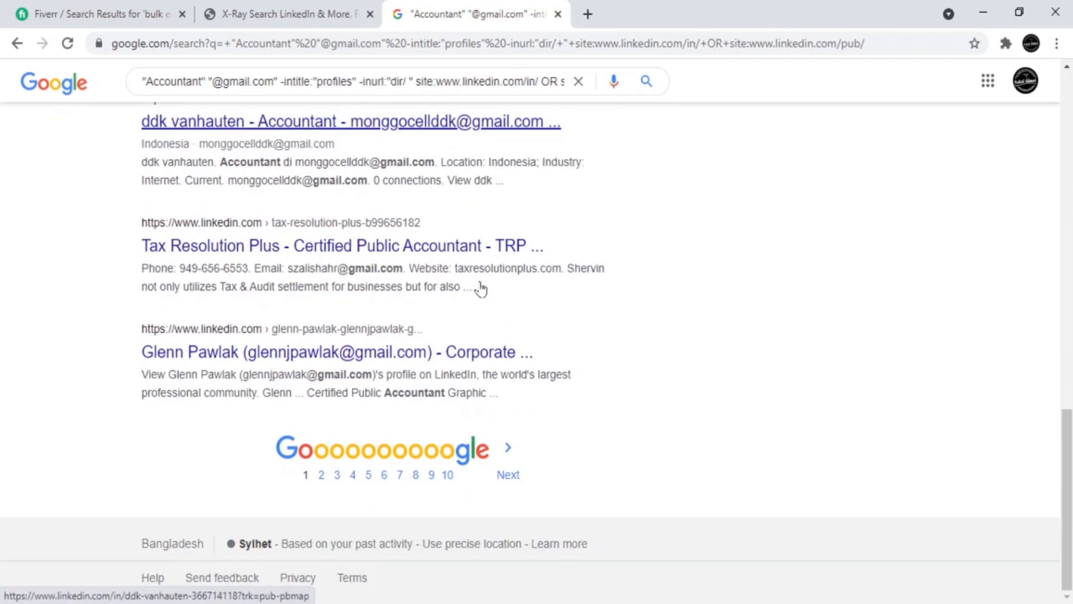
{"action": "scroll", "coordinate": [558, 336], "scroll_direction": "up", "scroll_amount": 15}
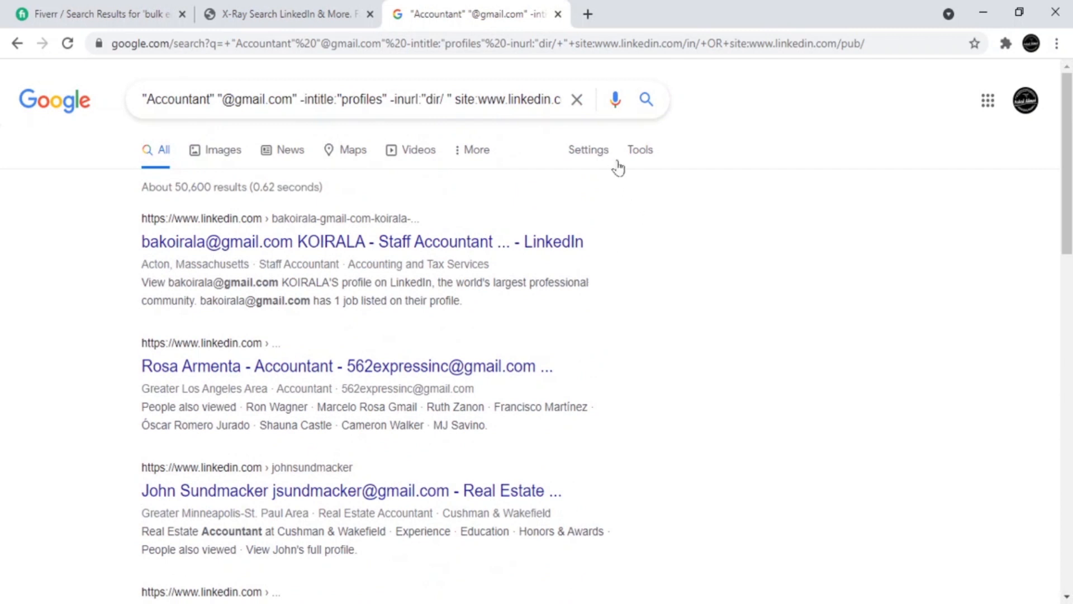
Step: Open Google's search settings and set the results per page to 100
{"action": "left_click", "coordinate": [637, 155]}
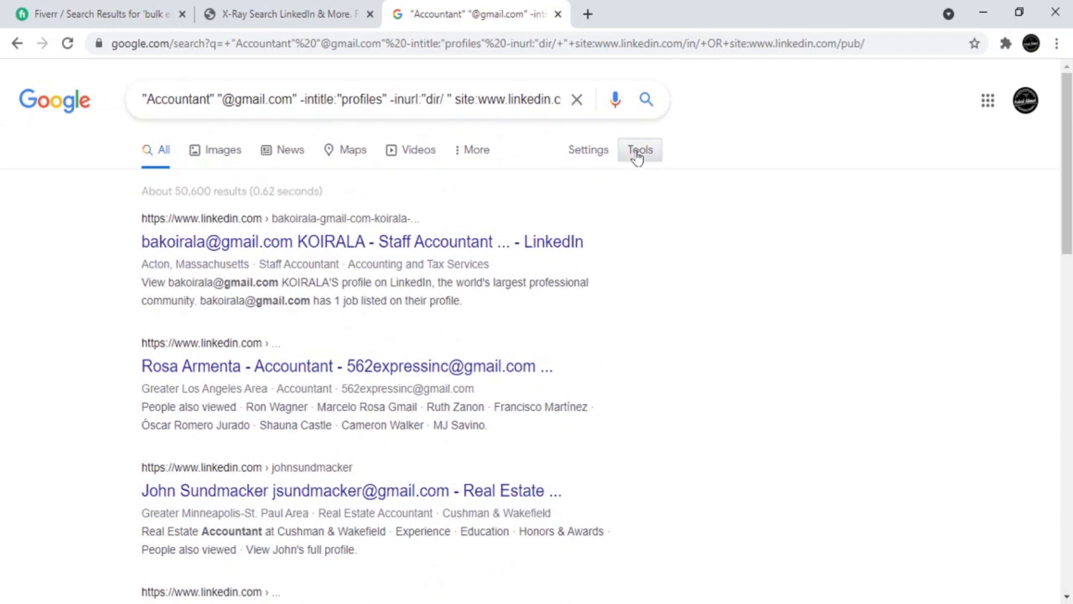
{"action": "left_click", "coordinate": [599, 155]}
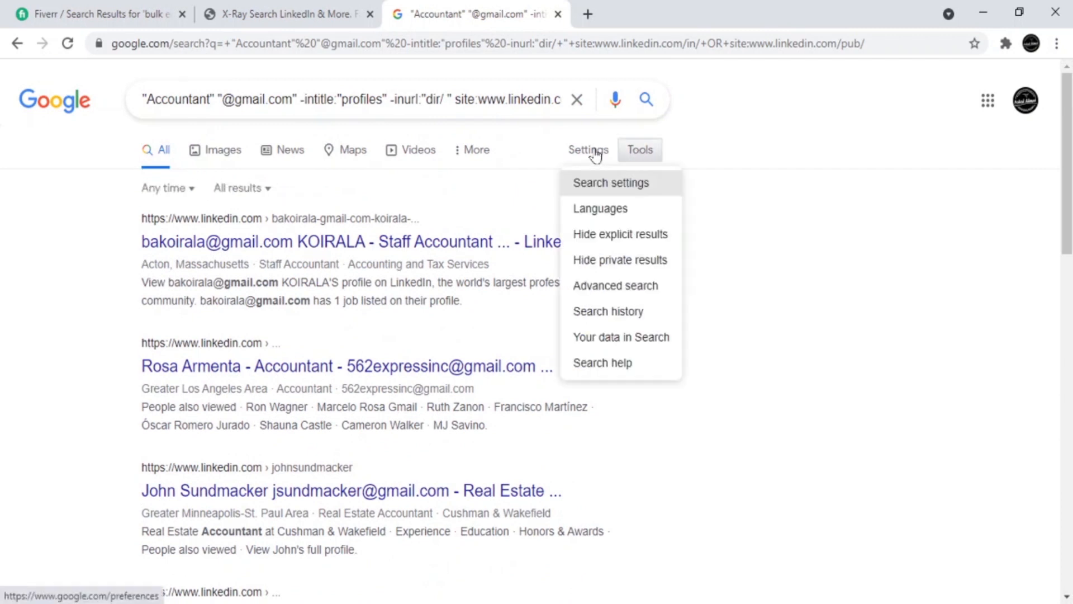
{"action": "left_click", "coordinate": [617, 190]}
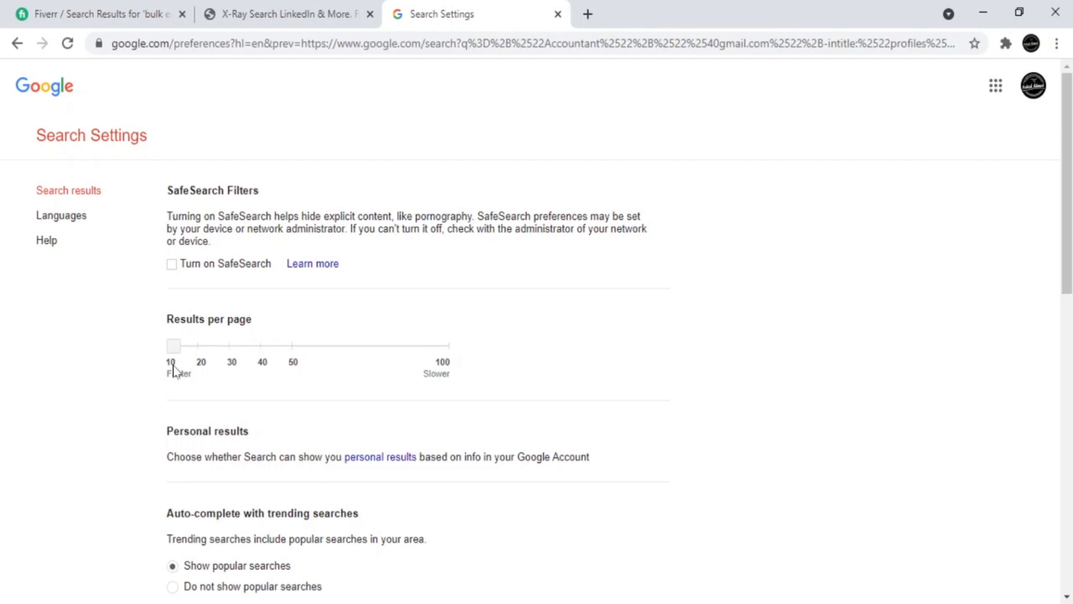
{"action": "left_click_drag", "start_coordinate": [176, 353], "coordinate": [455, 355]}
Step: Set the search region to United States, save the preferences and complete the robot check
{"action": "scroll", "coordinate": [606, 276], "scroll_direction": "down", "scroll_amount": 13}
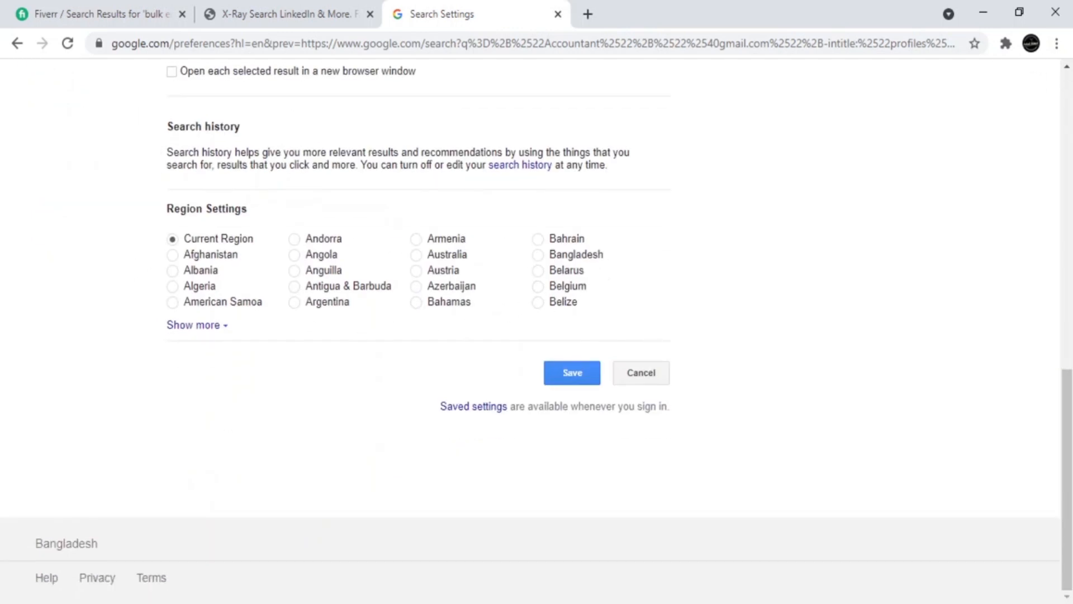
{"action": "left_click", "coordinate": [195, 325]}
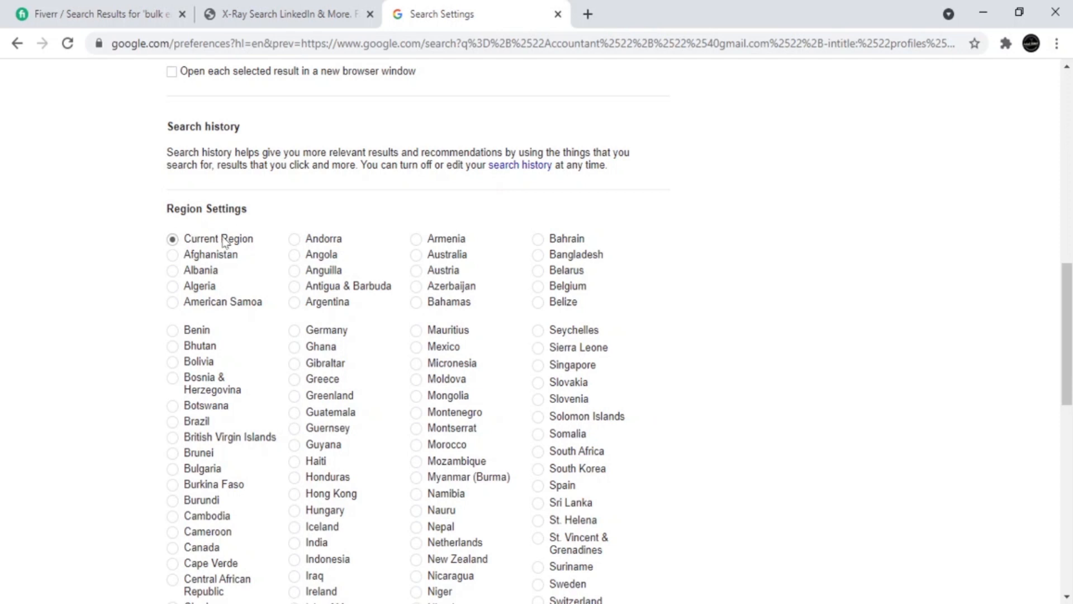
{"action": "scroll", "coordinate": [293, 220], "scroll_direction": "down", "scroll_amount": 12}
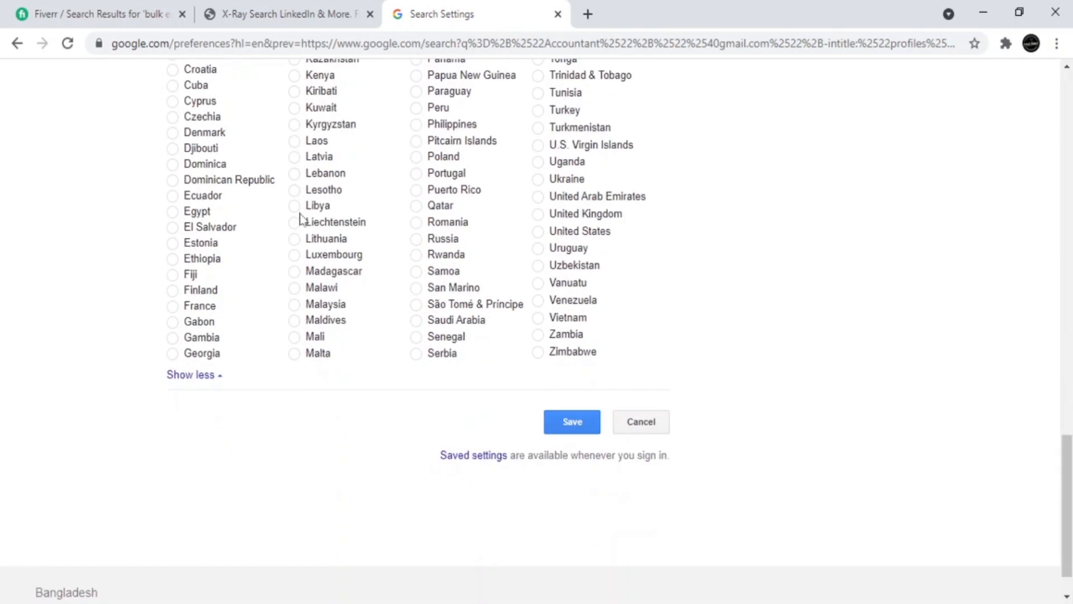
{"action": "left_click", "coordinate": [540, 232]}
{"action": "left_click", "coordinate": [579, 431]}
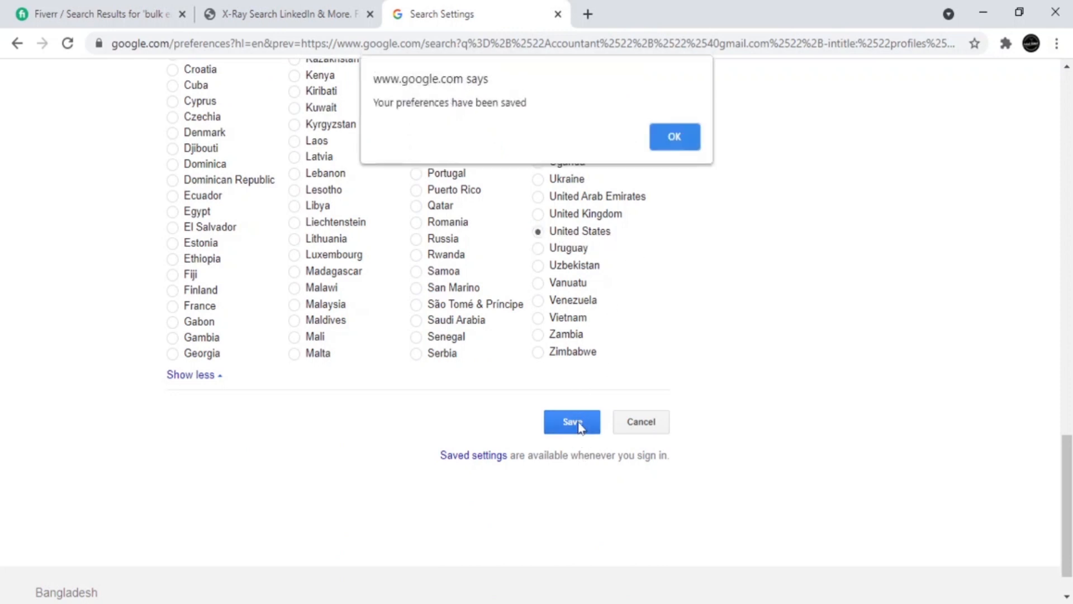
{"action": "left_click", "coordinate": [673, 142]}
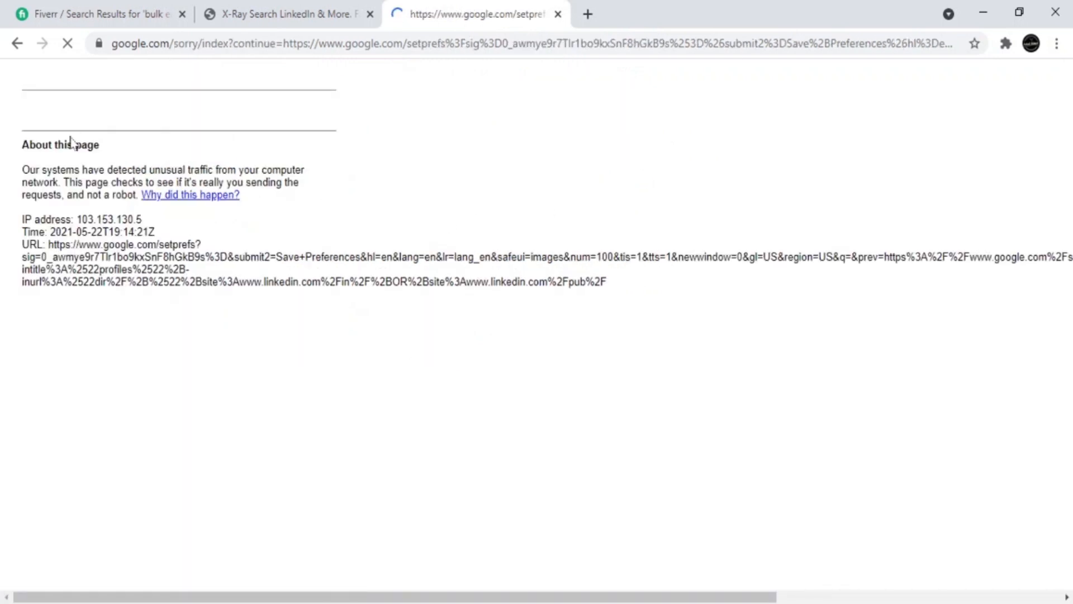
{"action": "left_click", "coordinate": [46, 148]}
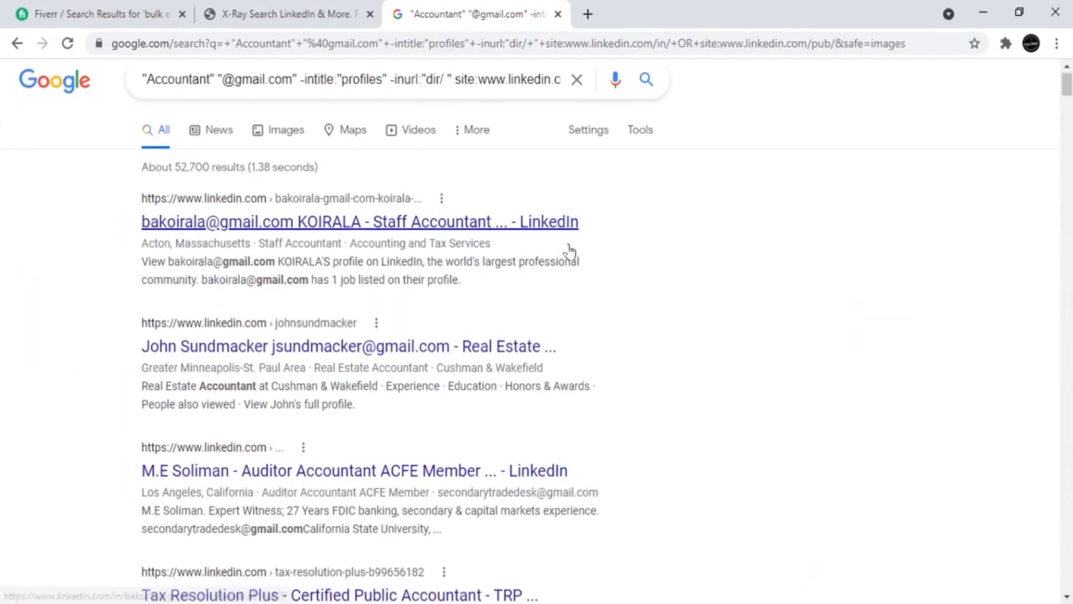
Step: Examine the extended list of LinkedIn accountant results for Gmail addresses
{"action": "scroll", "coordinate": [571, 251], "scroll_direction": "down", "scroll_amount": 15}
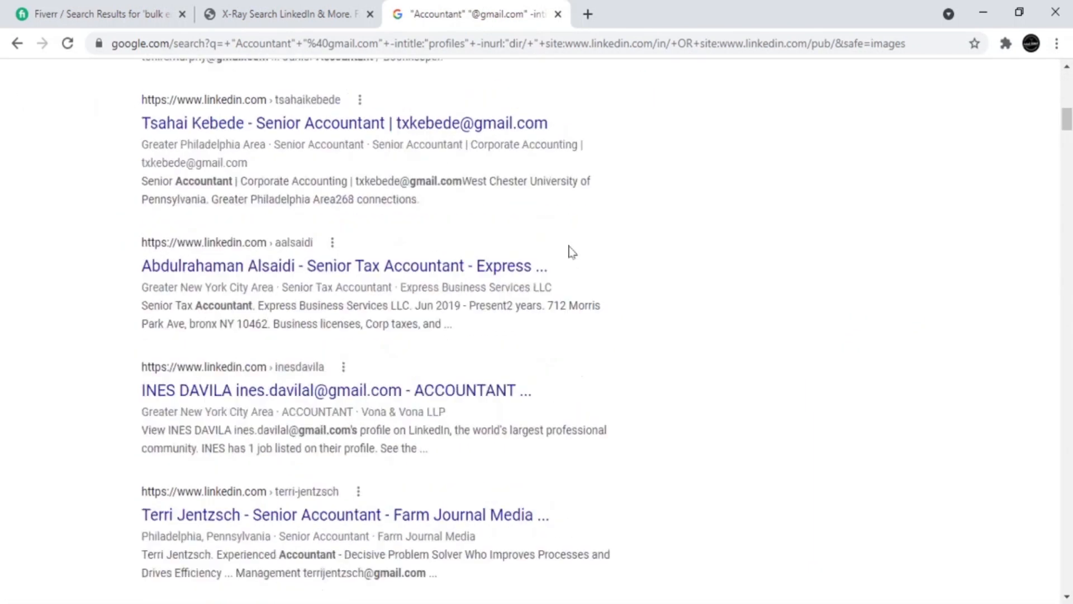
{"action": "scroll", "coordinate": [570, 252], "scroll_direction": "down", "scroll_amount": 20}
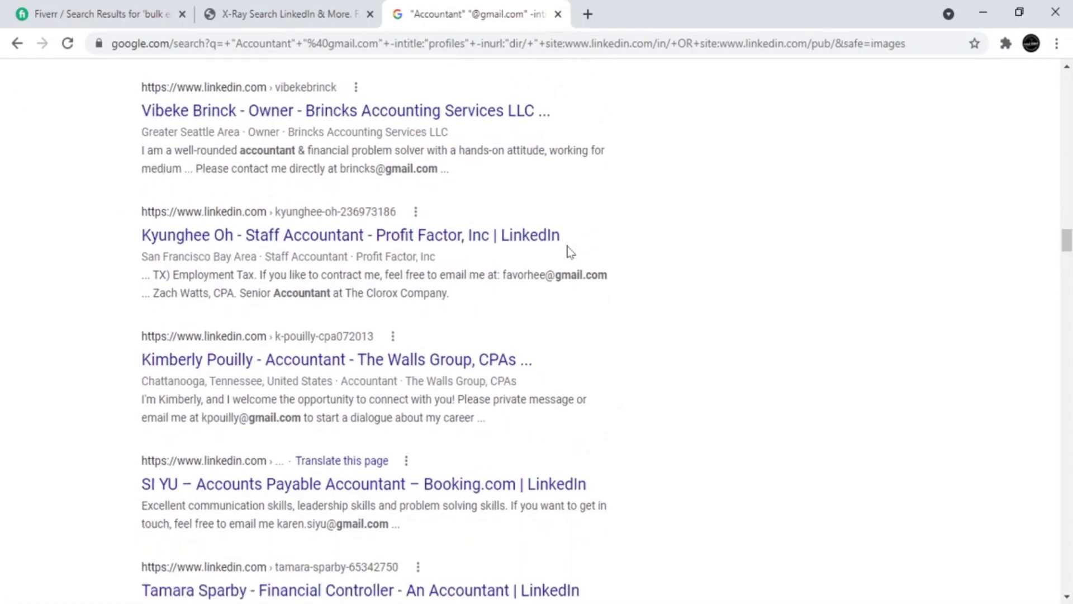
{"action": "left_click_drag", "start_coordinate": [1067, 329], "coordinate": [1068, 84]}
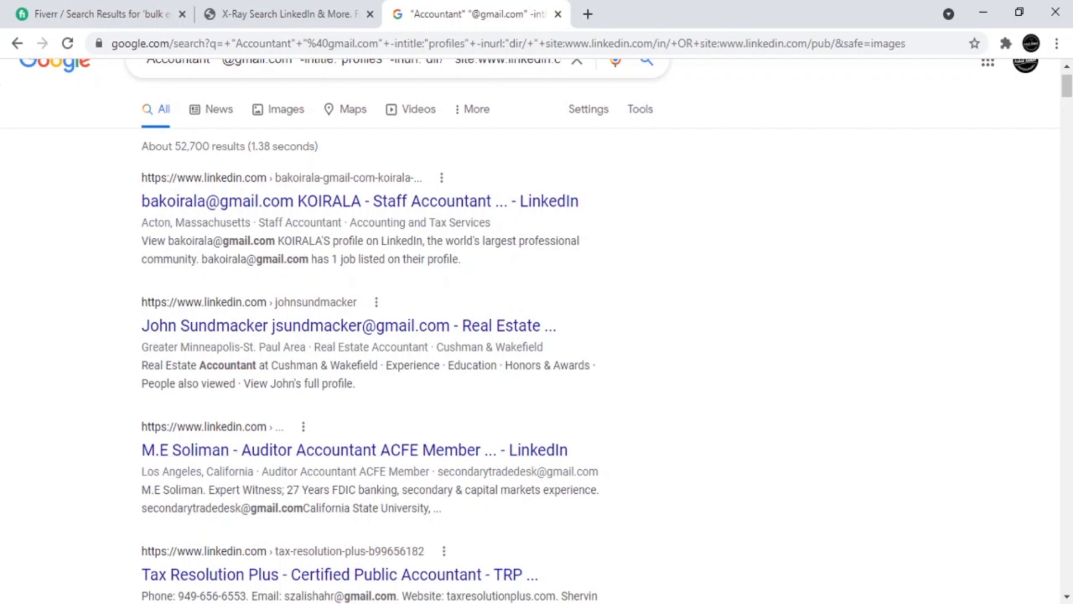
{"action": "scroll", "coordinate": [191, 460], "scroll_direction": "down", "scroll_amount": 5}
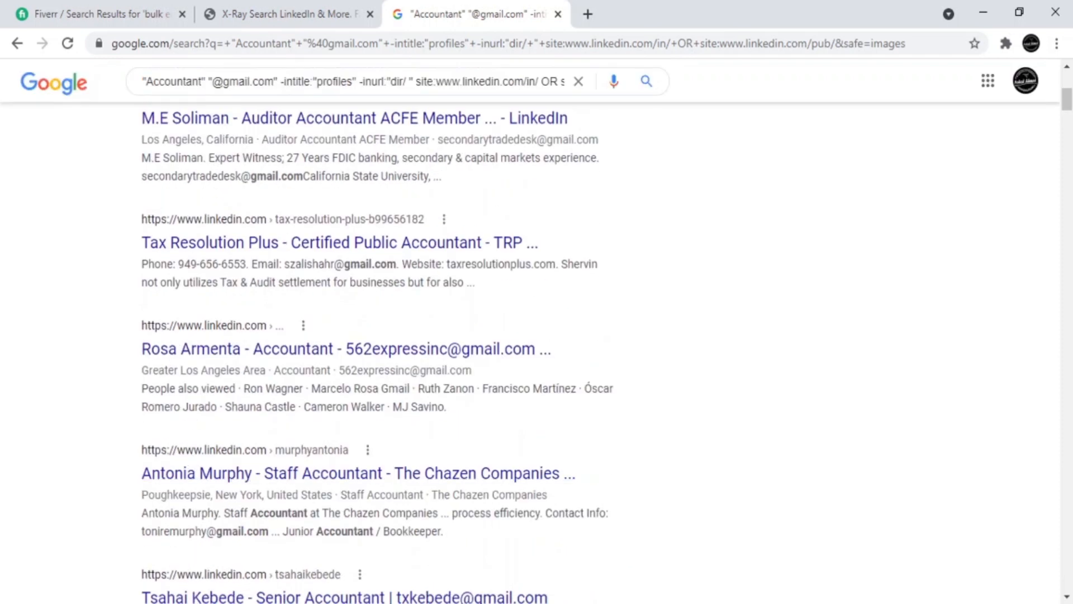
{"action": "scroll", "coordinate": [335, 184], "scroll_direction": "down", "scroll_amount": 3}
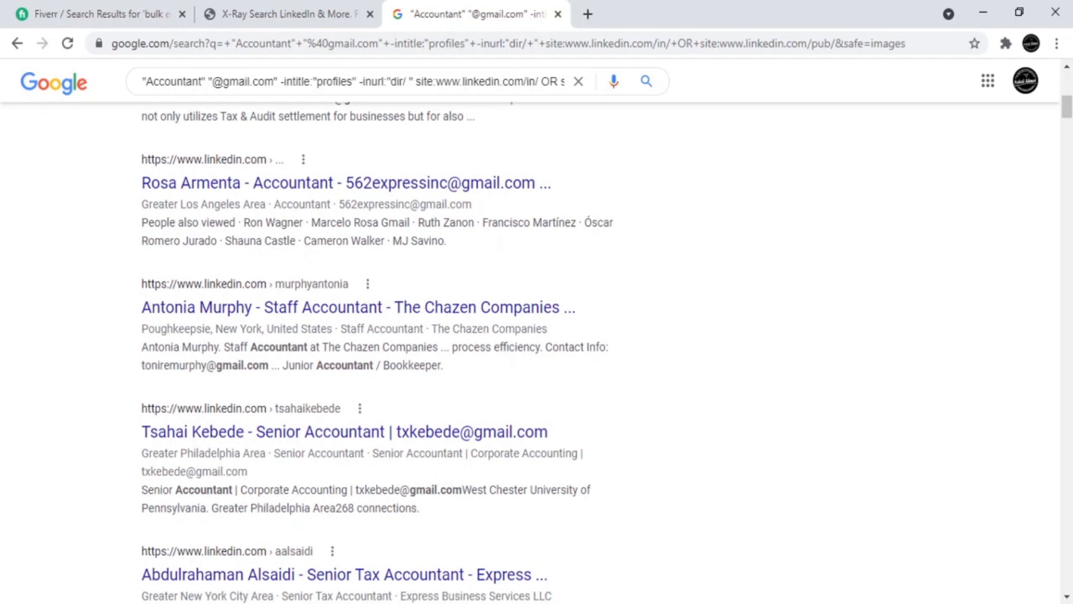
Step: Search Google for "email extractor" in a new tab and open the Email Extractor Chrome extension's store page
{"action": "left_click", "coordinate": [588, 14]}
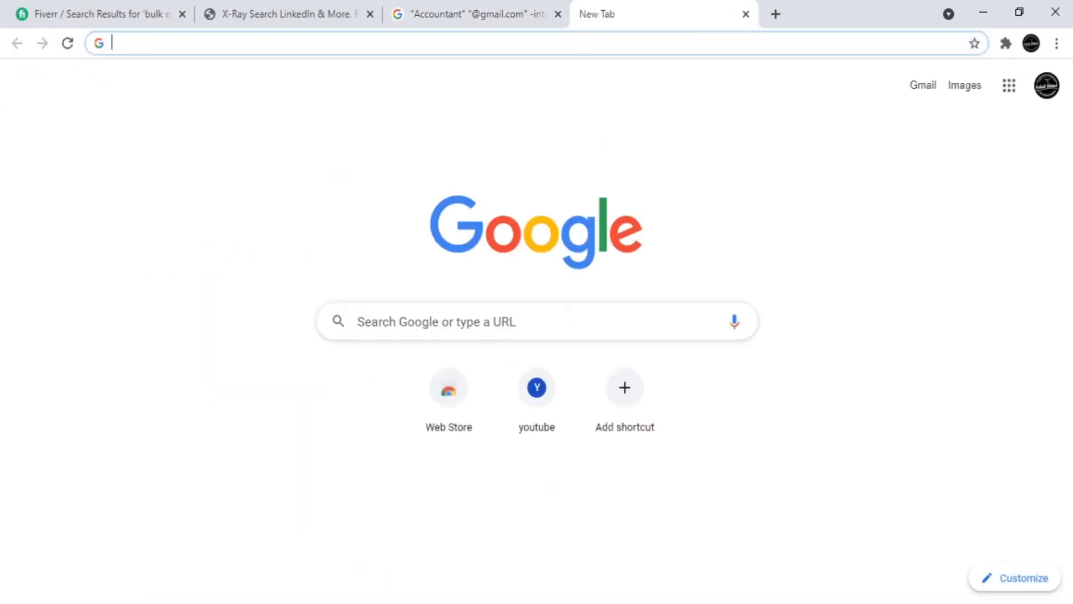
{"action": "type", "text": "email ex"}
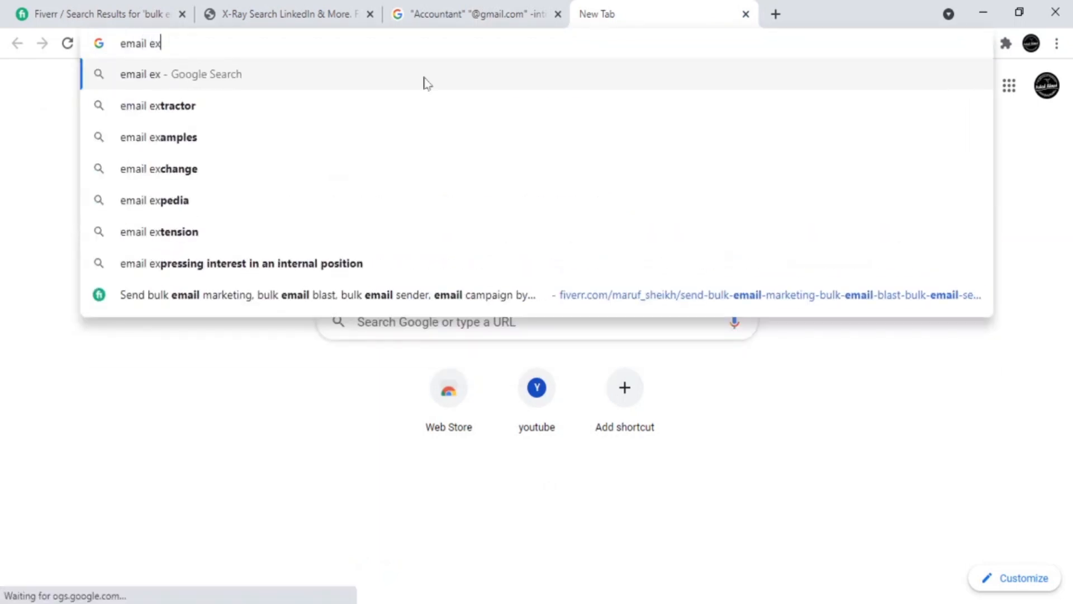
{"action": "left_click", "coordinate": [271, 98]}
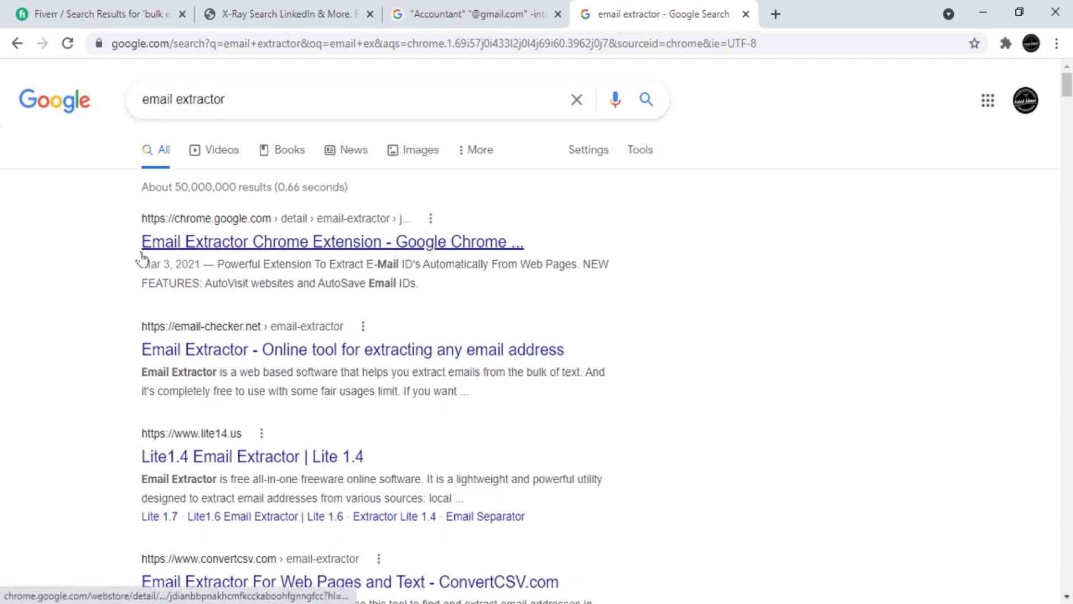
{"action": "middle_click", "coordinate": [304, 248]}
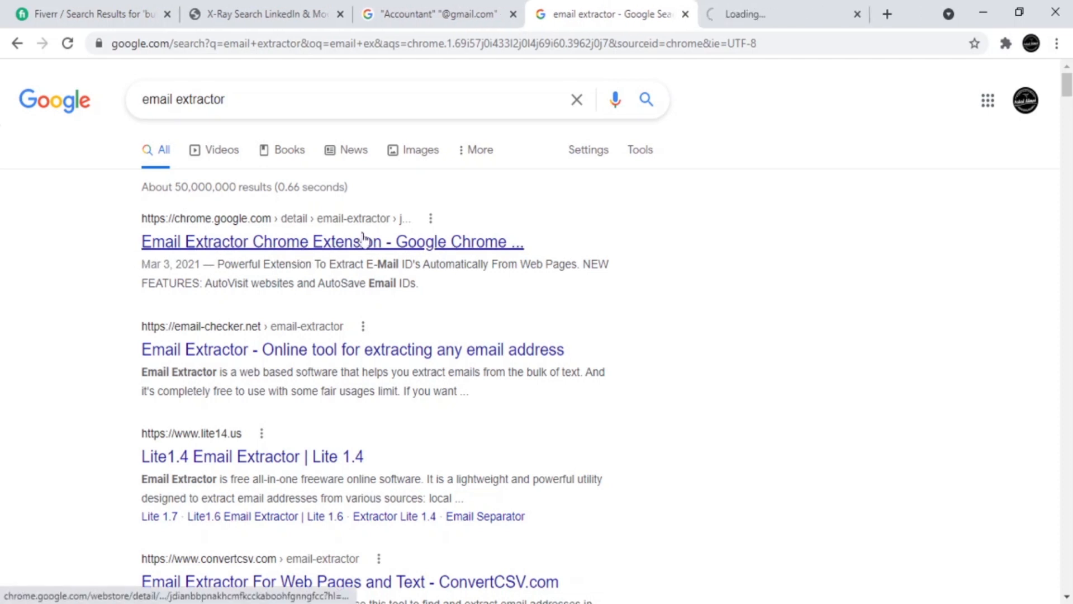
{"action": "left_click", "coordinate": [783, 4]}
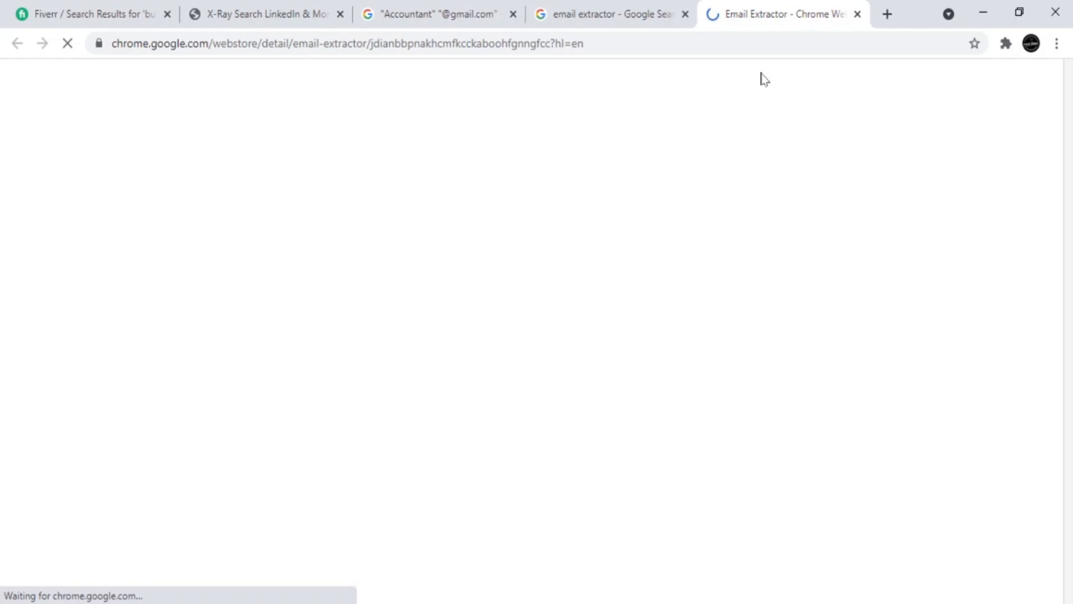
Step: Add the Email Extractor extension to Chrome and pin it to the browser toolbar
{"action": "left_click", "coordinate": [108, 15]}
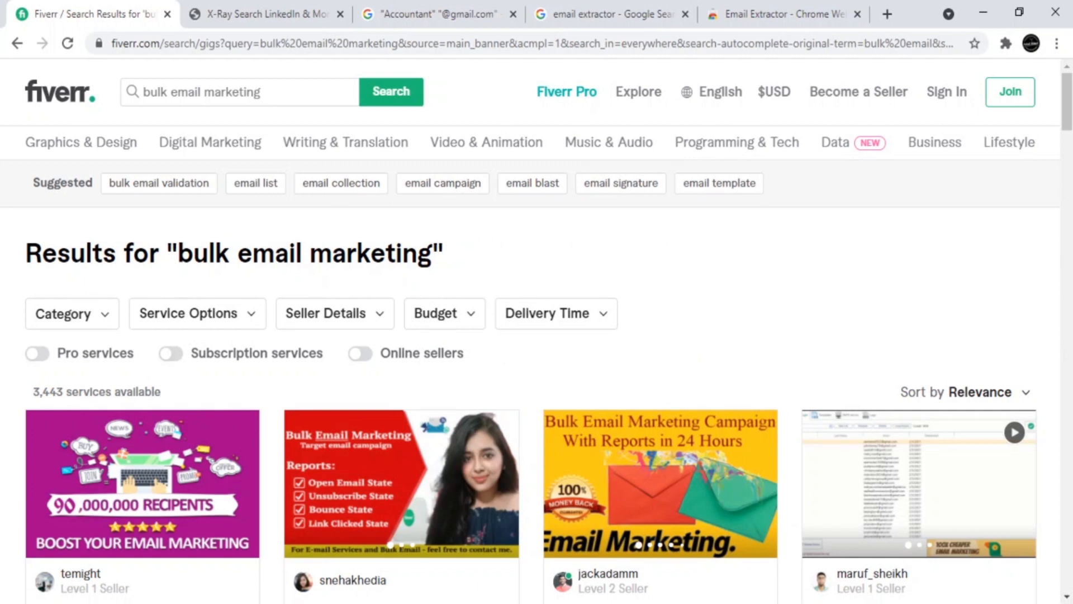
{"action": "left_click", "coordinate": [782, 13]}
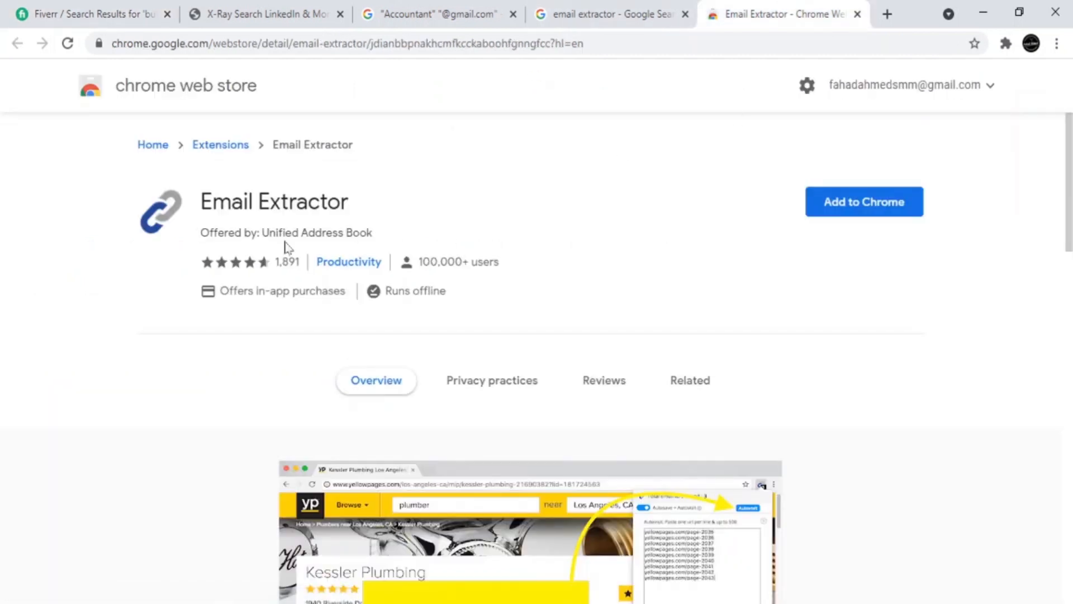
{"action": "left_click_drag", "start_coordinate": [200, 203], "coordinate": [354, 201]}
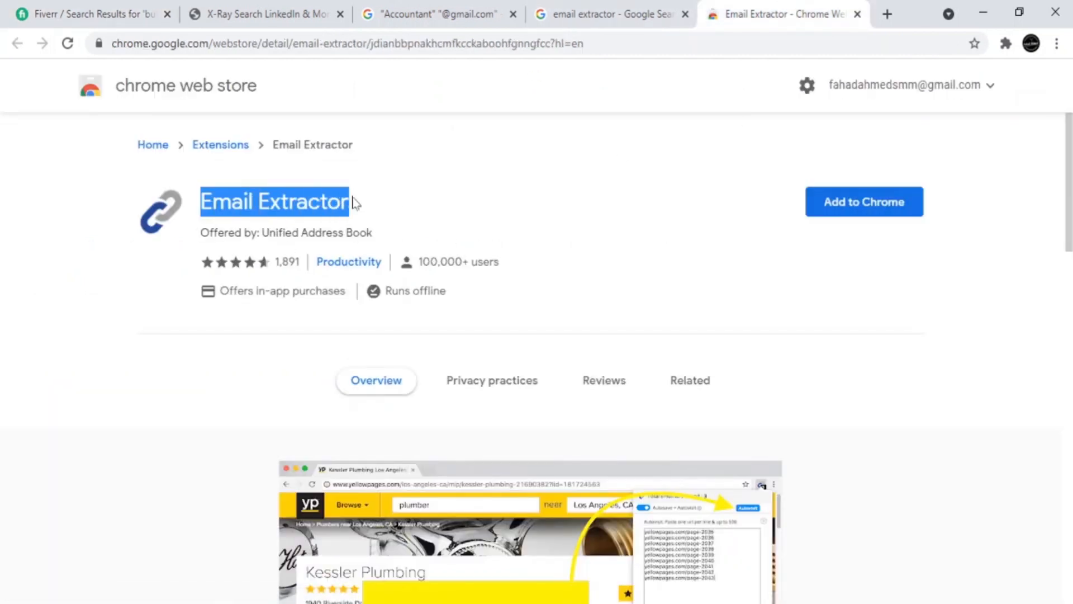
{"action": "left_click", "coordinate": [882, 204]}
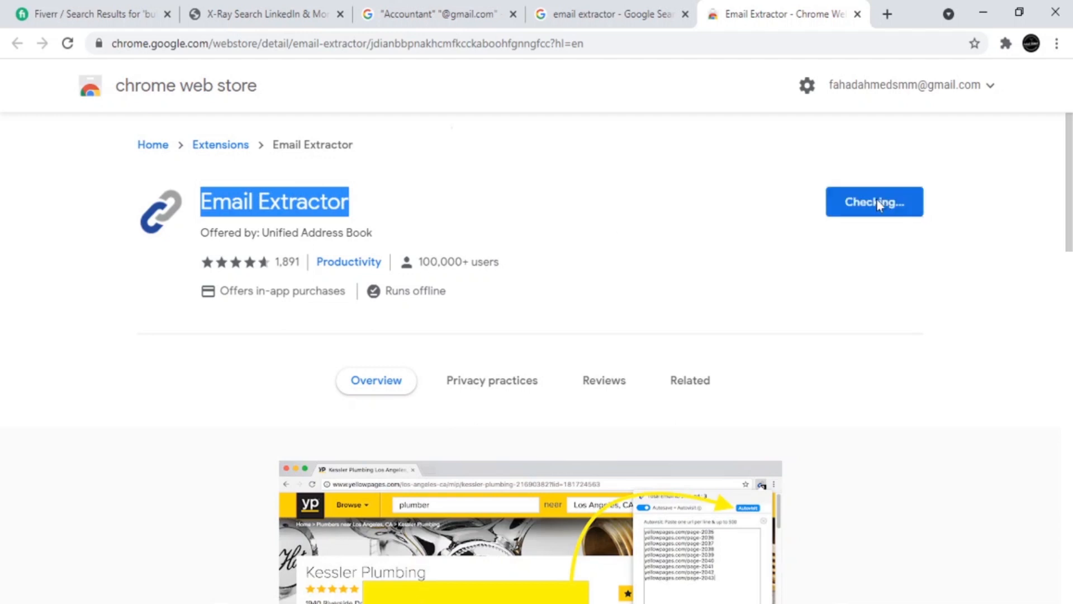
{"action": "left_click", "coordinate": [575, 187]}
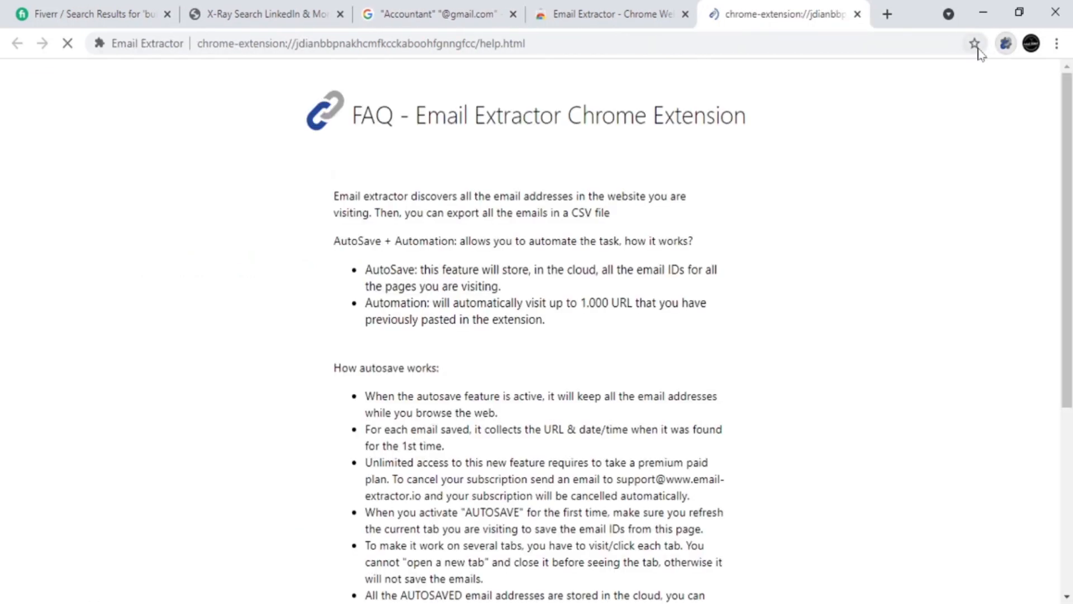
{"action": "left_click", "coordinate": [1005, 43]}
{"action": "left_click", "coordinate": [973, 156]}
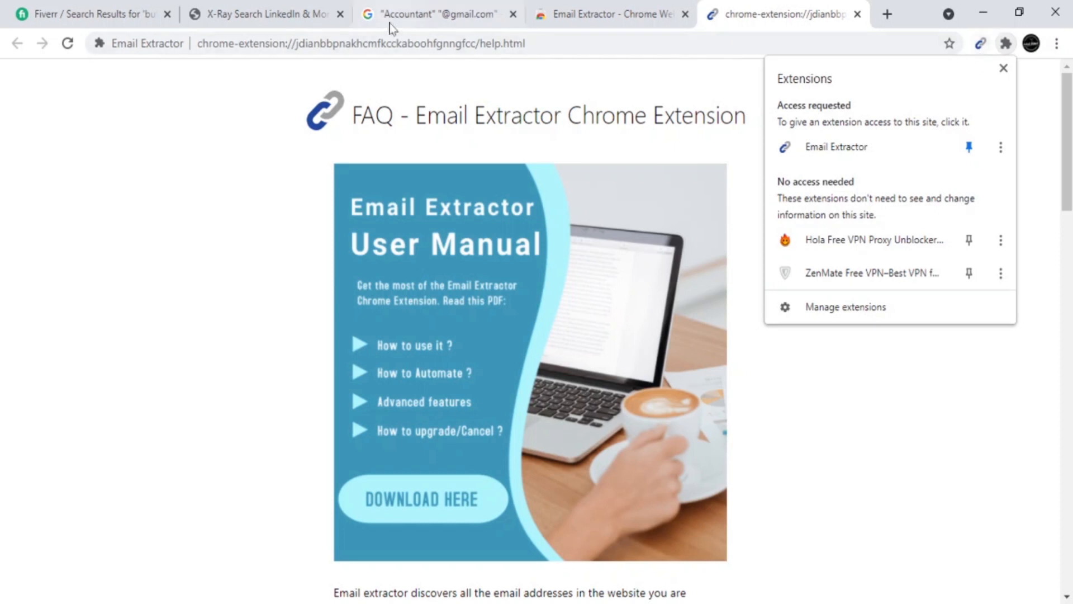
Step: Reload the LinkedIn accountant results page and open Email Extractor's list of the addresses found on it
{"action": "left_click", "coordinate": [417, 14]}
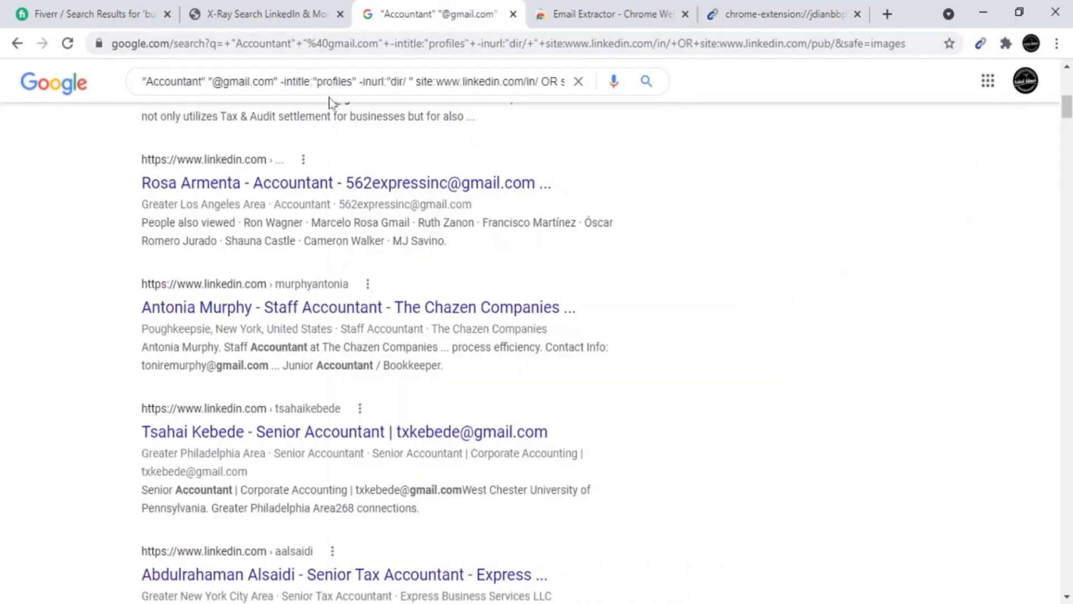
{"action": "scroll", "coordinate": [153, 134], "scroll_direction": "up", "scroll_amount": 10}
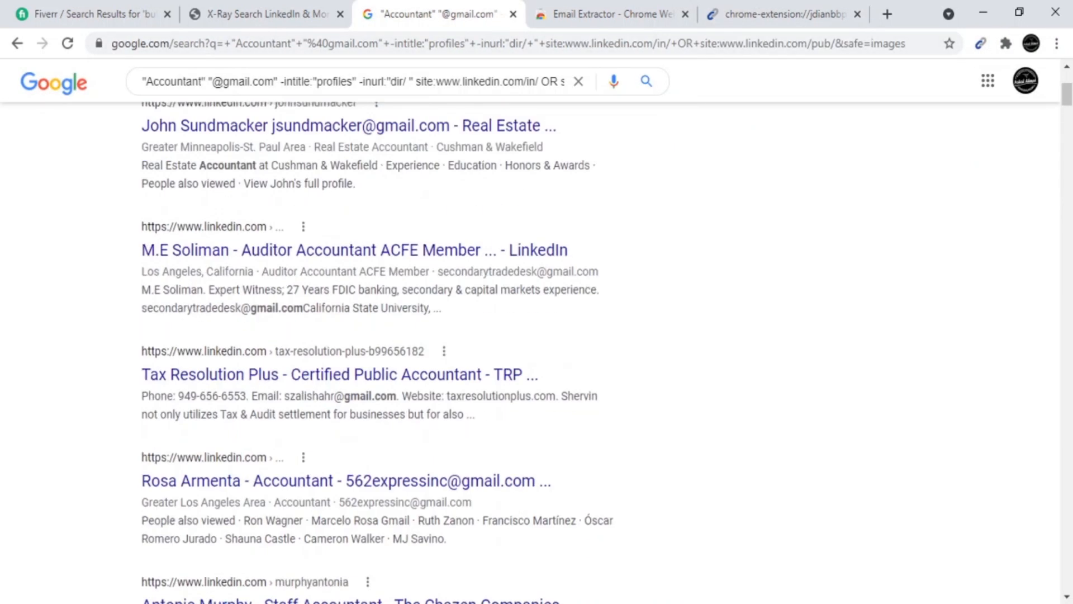
{"action": "scroll", "coordinate": [179, 127], "scroll_direction": "down", "scroll_amount": 18}
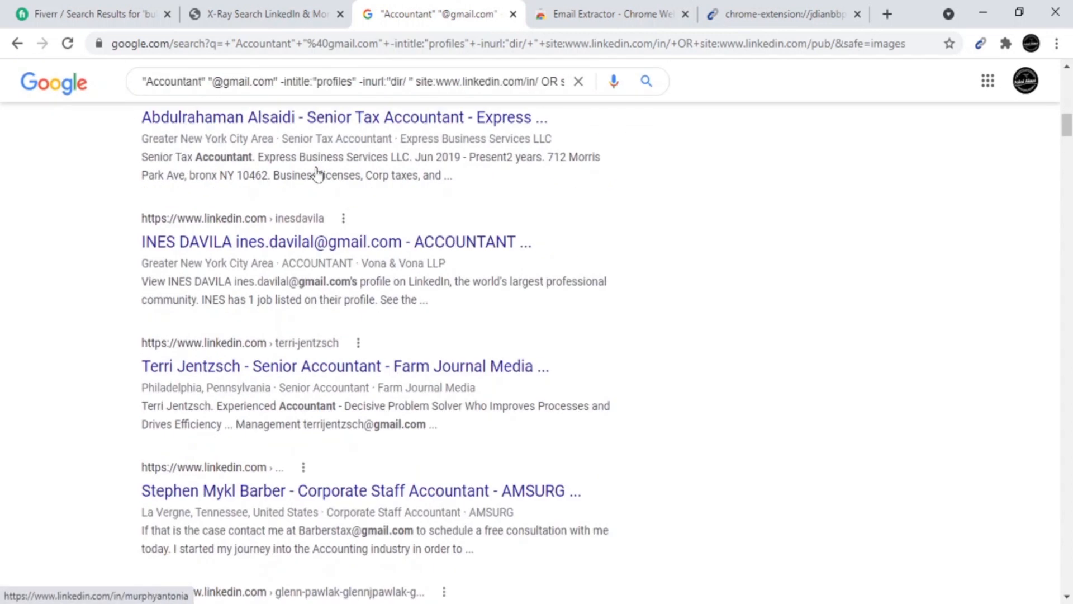
{"action": "left_click", "coordinate": [68, 44]}
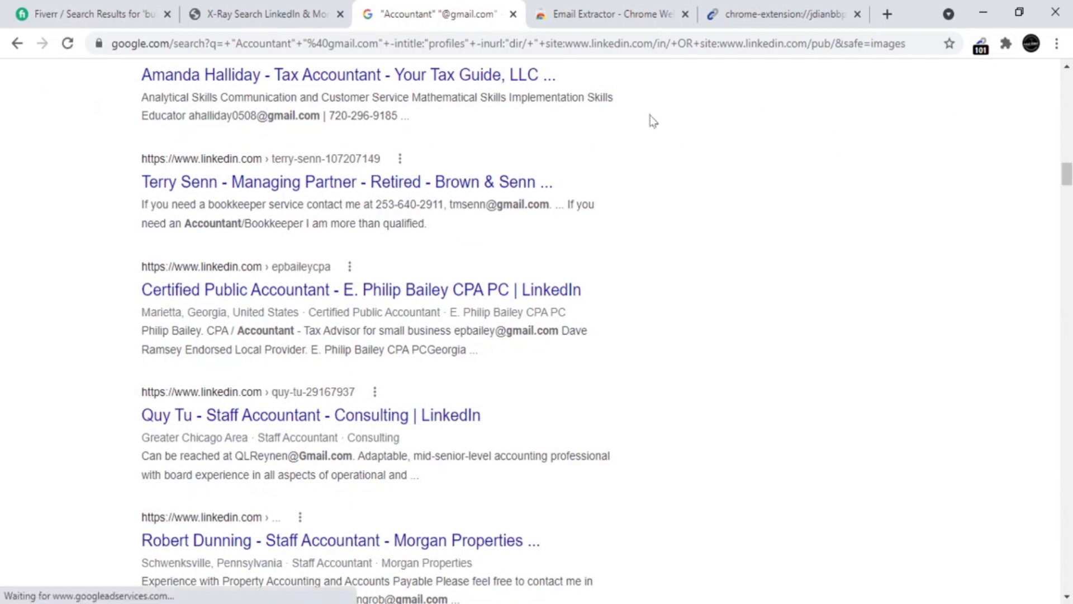
{"action": "left_click", "coordinate": [981, 53]}
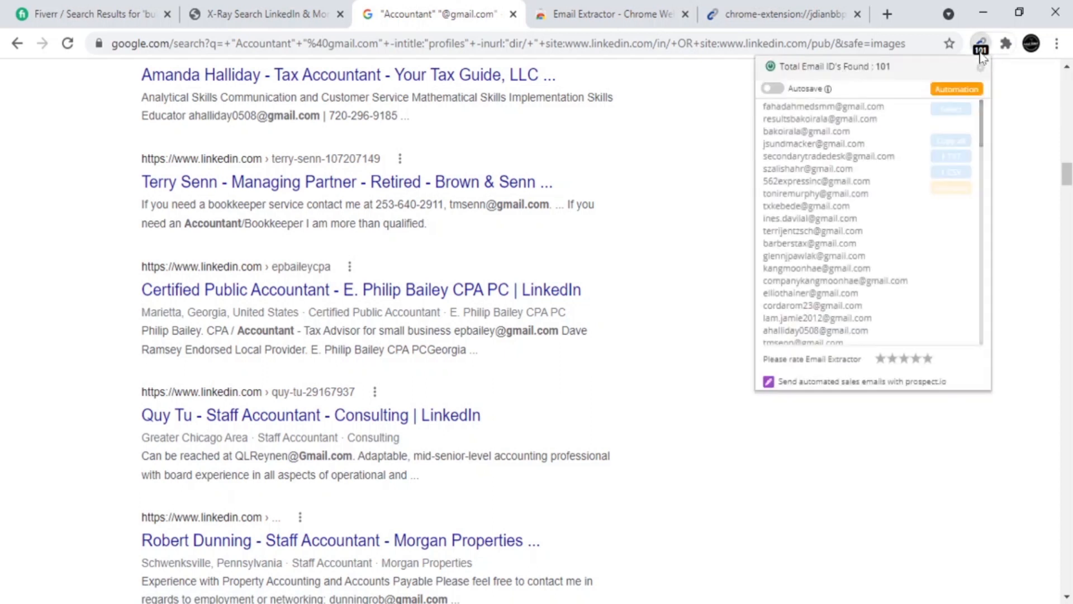
Step: Look through Email Extractor's list of addresses found on the results page and copy all of them
{"action": "scroll", "coordinate": [867, 224], "scroll_direction": "down", "scroll_amount": 4}
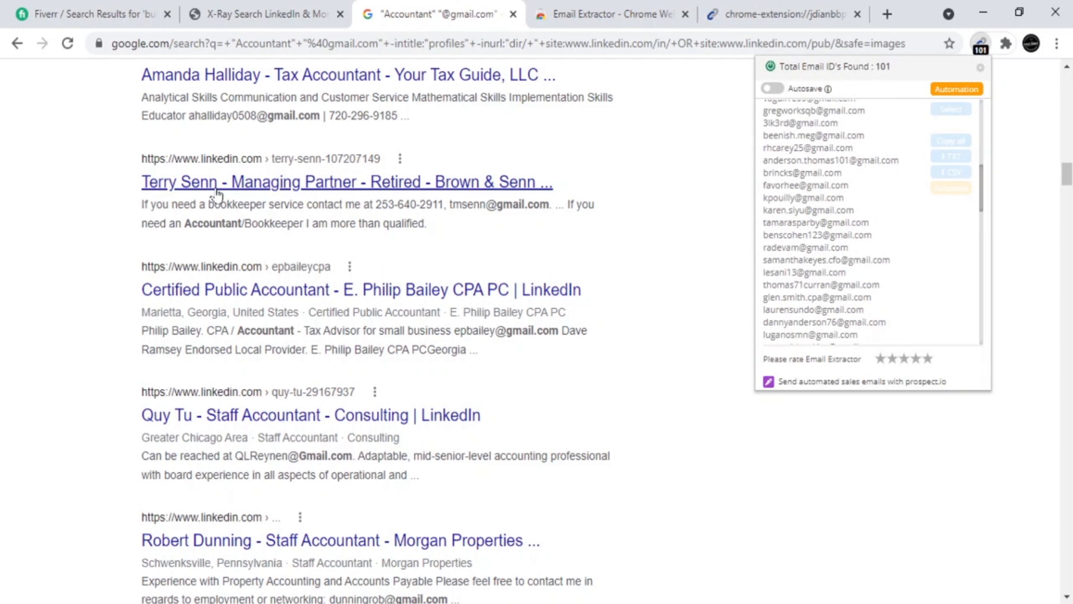
{"action": "scroll", "coordinate": [311, 185], "scroll_direction": "down", "scroll_amount": 4}
{"action": "scroll", "coordinate": [866, 223], "scroll_direction": "down", "scroll_amount": 4}
{"action": "scroll", "coordinate": [915, 172], "scroll_direction": "up", "scroll_amount": 5}
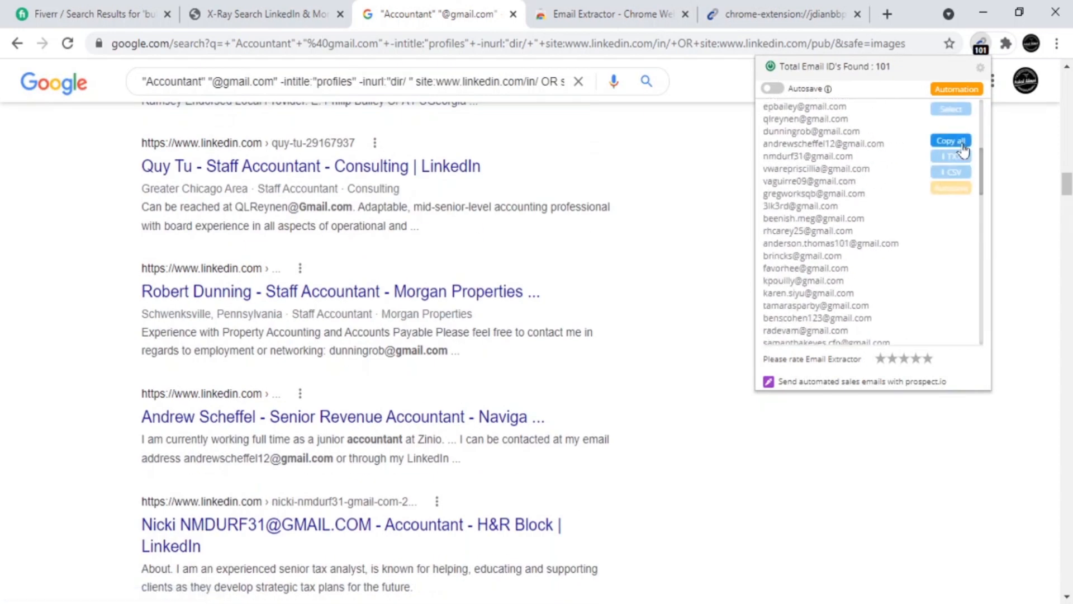
{"action": "scroll", "coordinate": [892, 198], "scroll_direction": "up", "scroll_amount": 4}
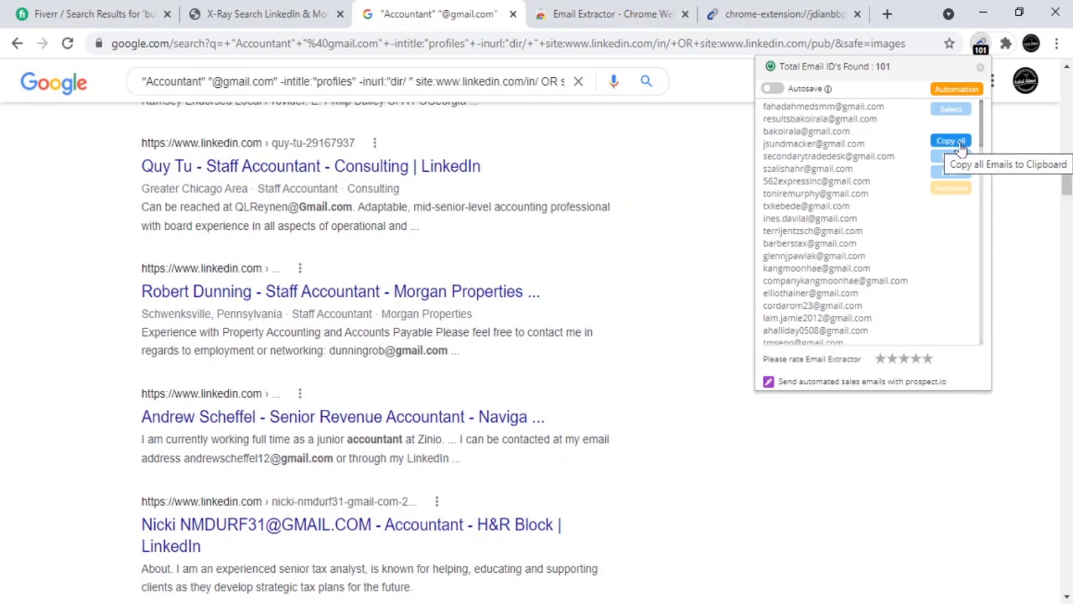
{"action": "left_click", "coordinate": [959, 143]}
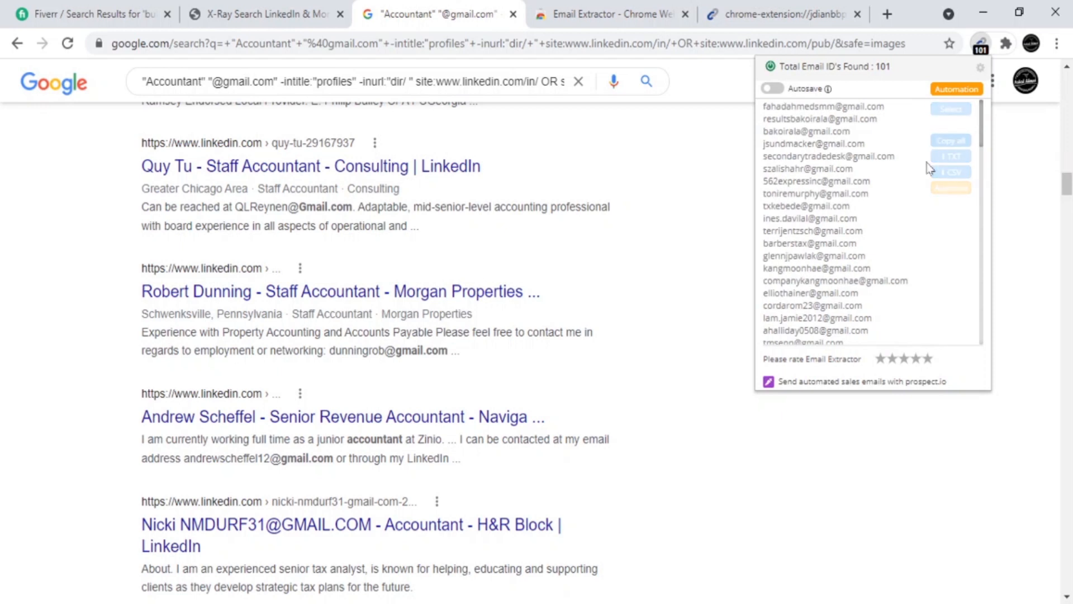
Step: Create a blank Google Sheets spreadsheet in a new tab and paste the copied addresses from cell A1 down
{"action": "left_click", "coordinate": [893, 14]}
{"action": "left_click", "coordinate": [888, 15]}
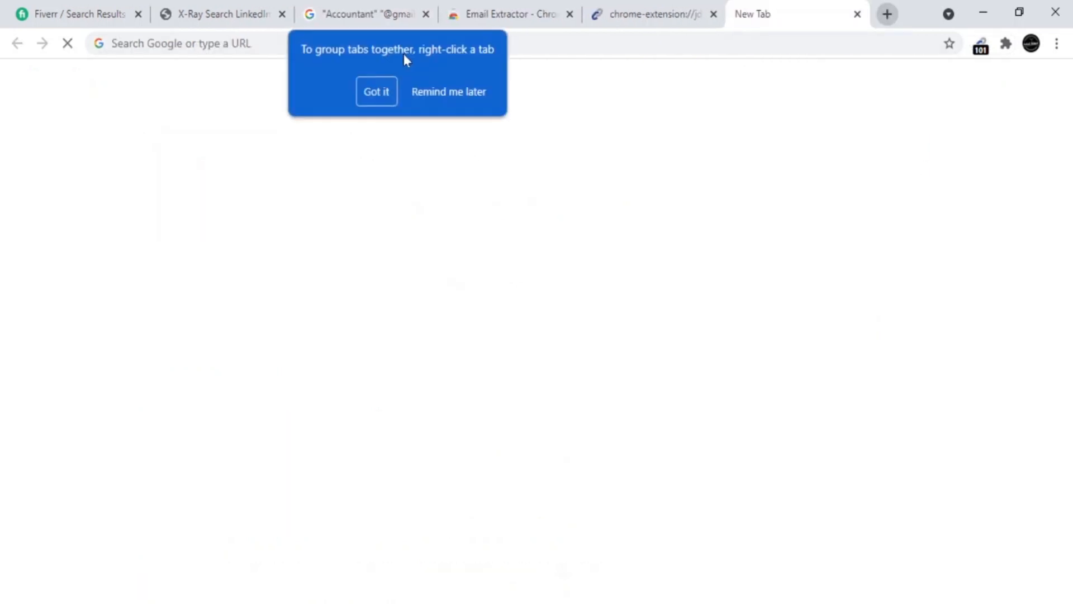
{"action": "left_click", "coordinate": [376, 90]}
{"action": "left_click", "coordinate": [312, 43]}
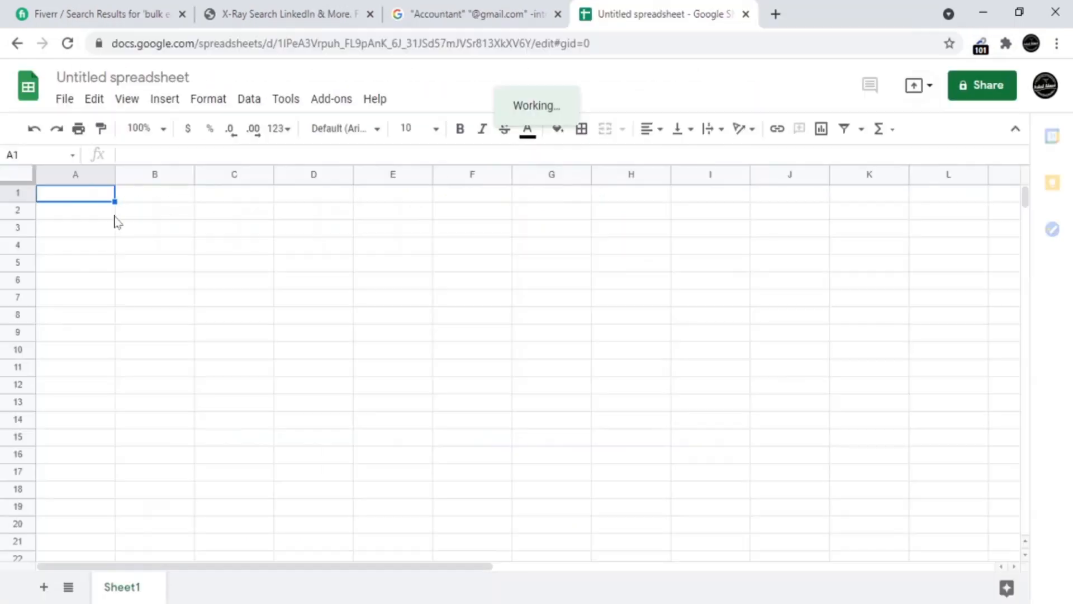
{"action": "key", "text": "ctrl+v"}
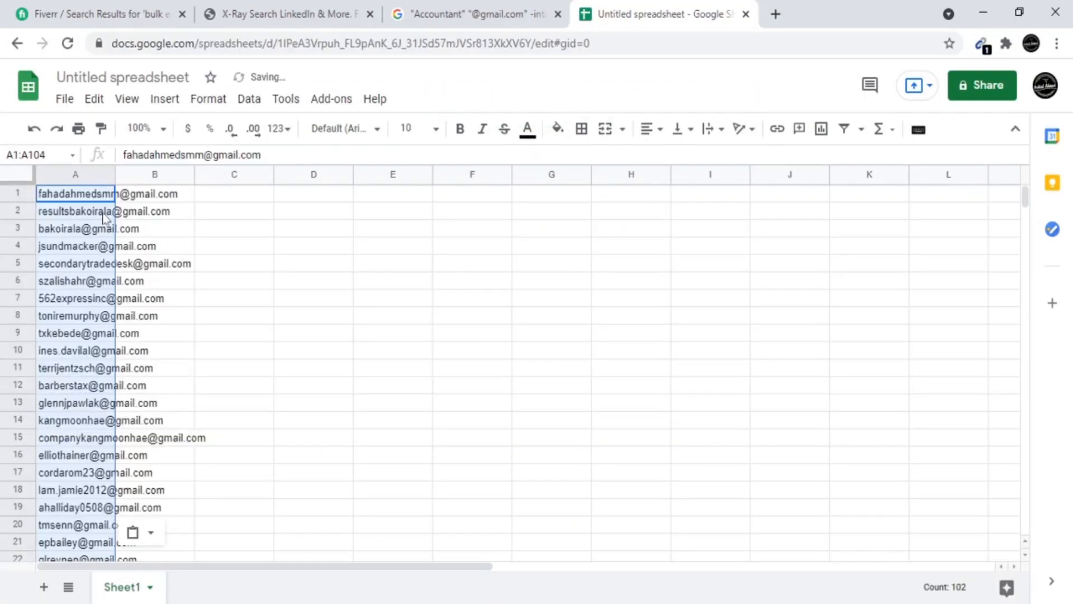
Step: Replace the first row's address with the header "Emails" and widen column A to fit the addresses
{"action": "left_click", "coordinate": [22, 190]}
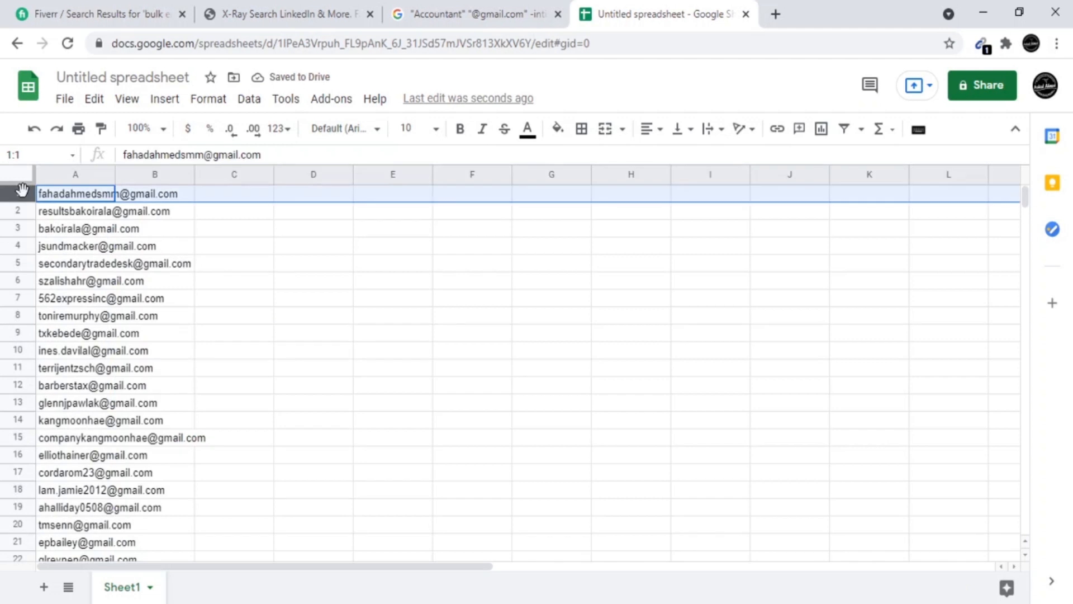
{"action": "key", "text": "Delete"}
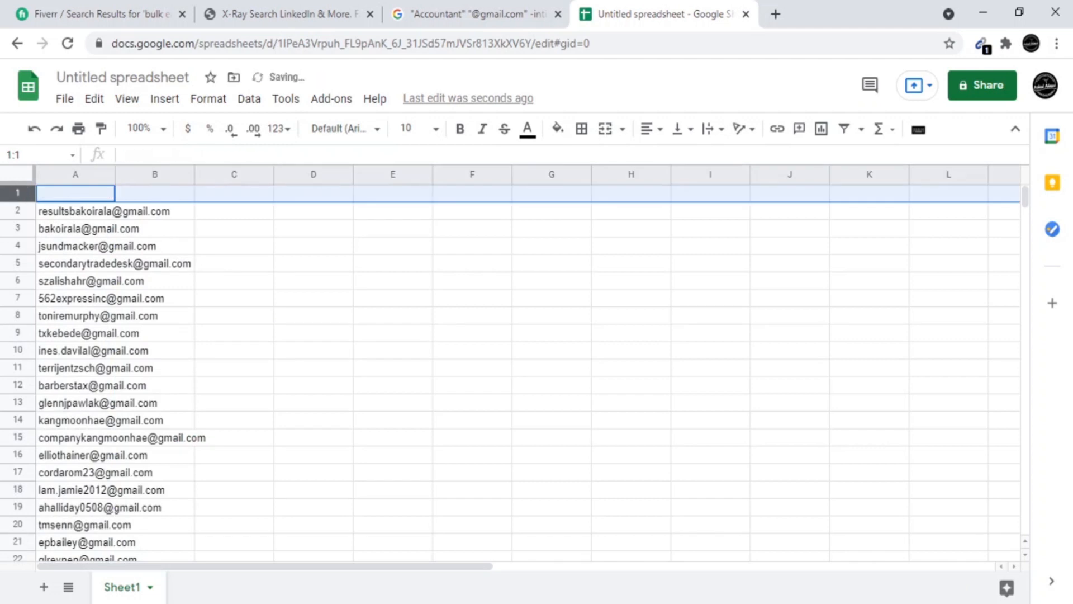
{"action": "double_click", "coordinate": [75, 193]}
{"action": "type", "text": "Emails"}
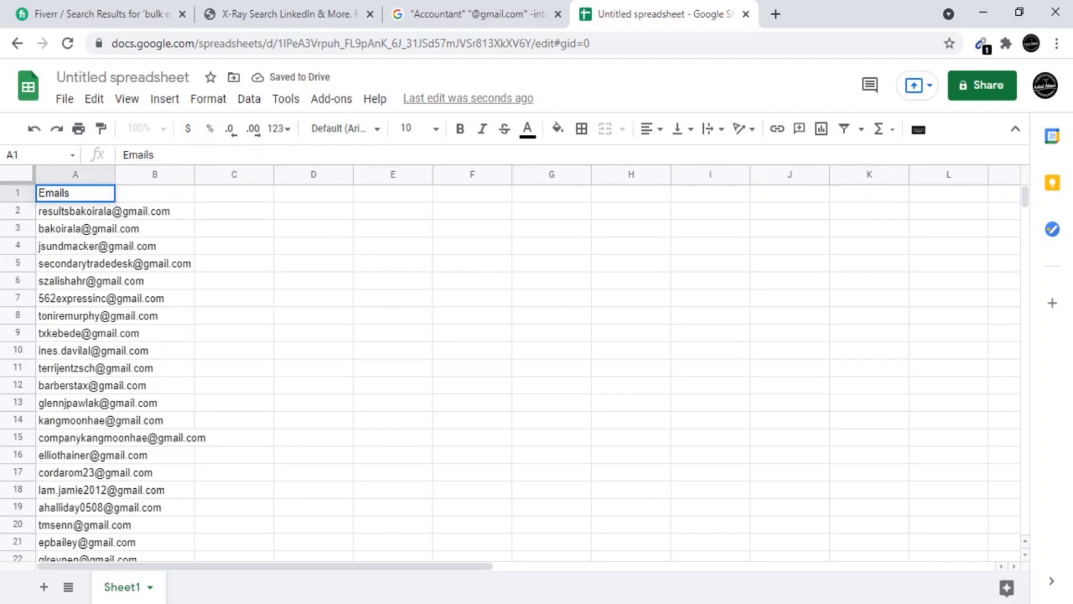
{"action": "key", "text": "Tab"}
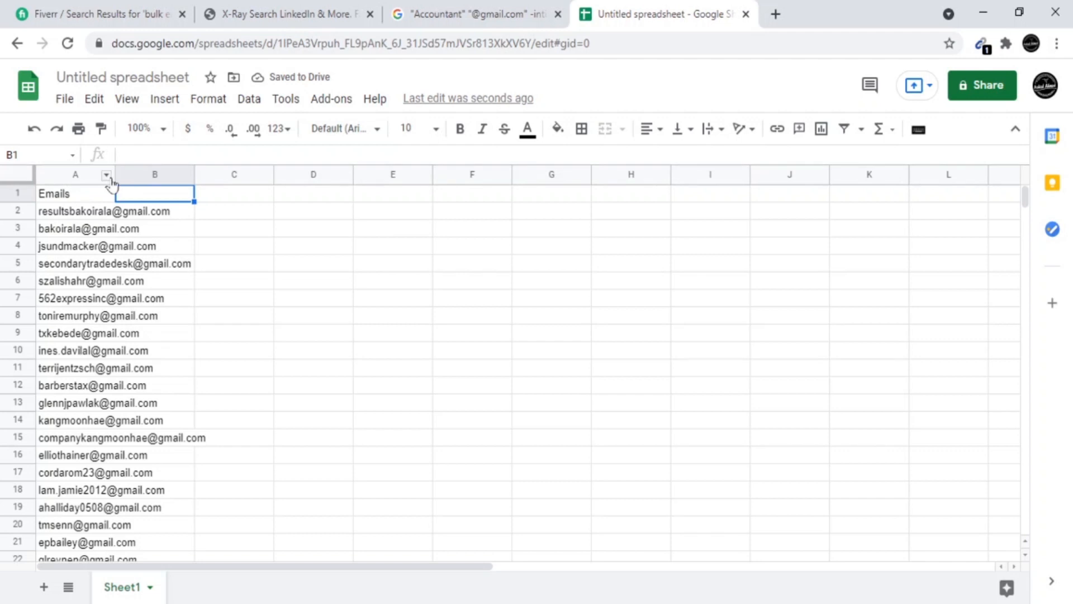
{"action": "left_click_drag", "start_coordinate": [114, 179], "coordinate": [204, 195]}
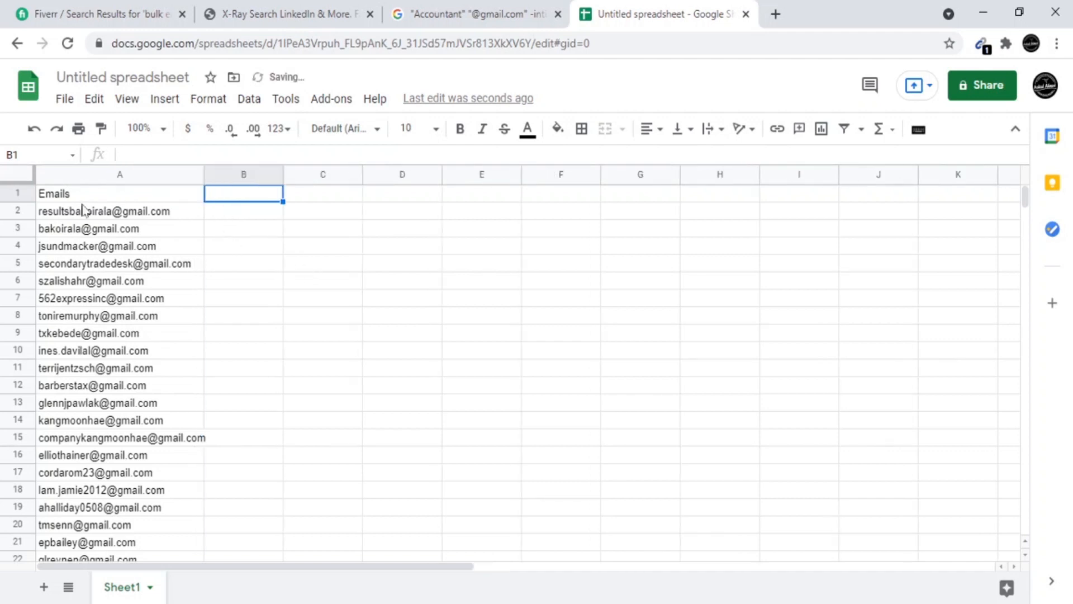
Step: Add the header "Title" in cell B1 and enter "Accountant" in cell B2
{"action": "scroll", "coordinate": [191, 287], "scroll_direction": "down", "scroll_amount": 5}
{"action": "scroll", "coordinate": [191, 288], "scroll_direction": "up", "scroll_amount": 5}
{"action": "type", "text": "T"}
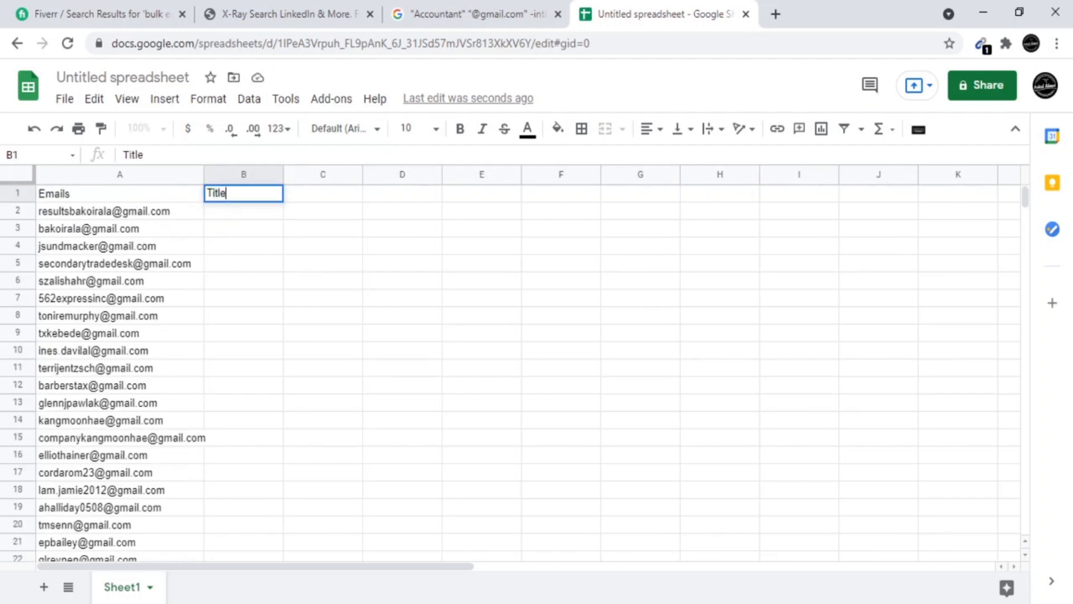
{"action": "type", "text": "itle"}
{"action": "left_click", "coordinate": [230, 215]}
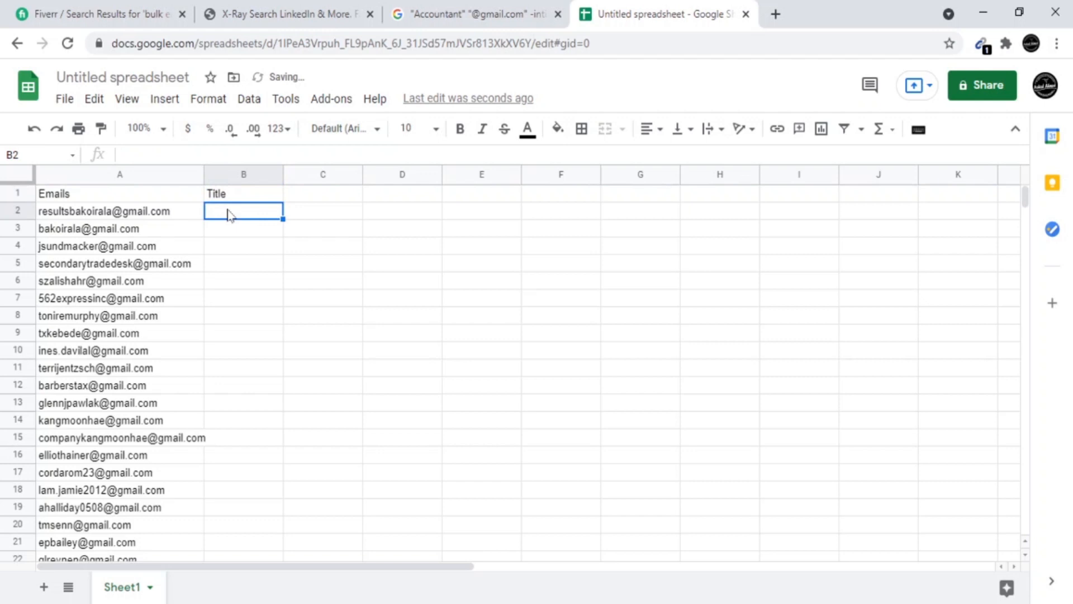
{"action": "type", "text": "Accountant"}
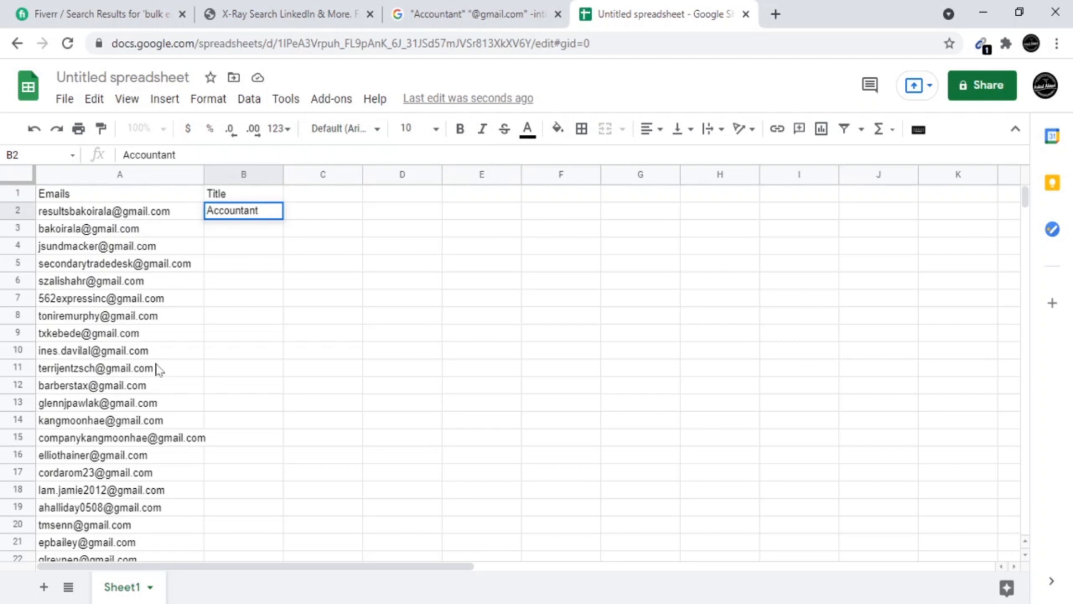
Step: Clear the incomplete address and the extension's upgrade notice at the end of the list, in cells A101 to A104
{"action": "scroll", "coordinate": [158, 373], "scroll_direction": "down", "scroll_amount": 3}
{"action": "scroll", "coordinate": [158, 370], "scroll_direction": "down", "scroll_amount": 15}
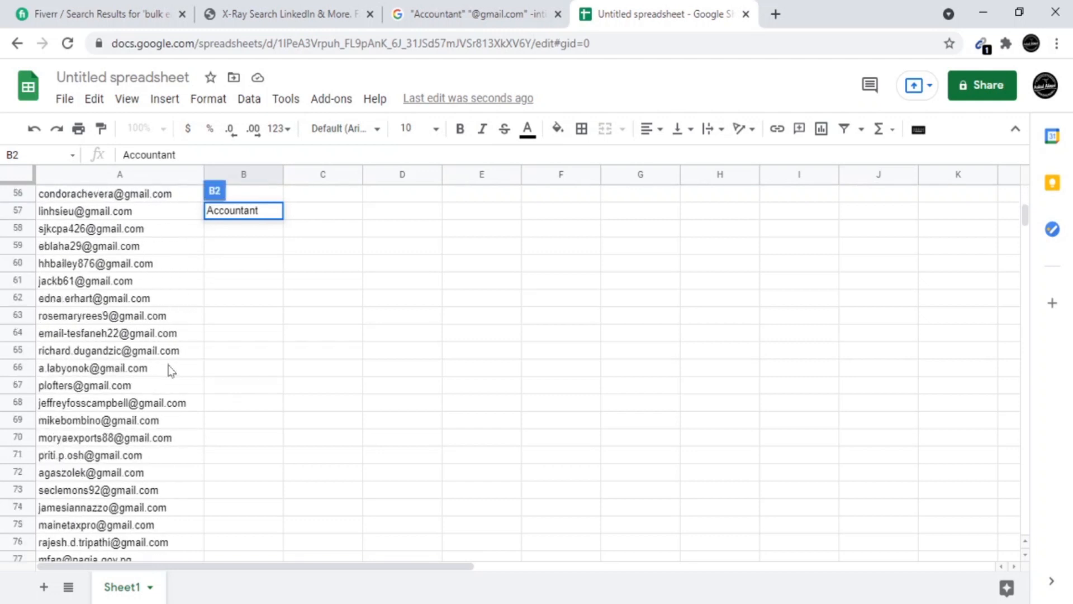
{"action": "scroll", "coordinate": [170, 371], "scroll_direction": "down", "scroll_amount": 12}
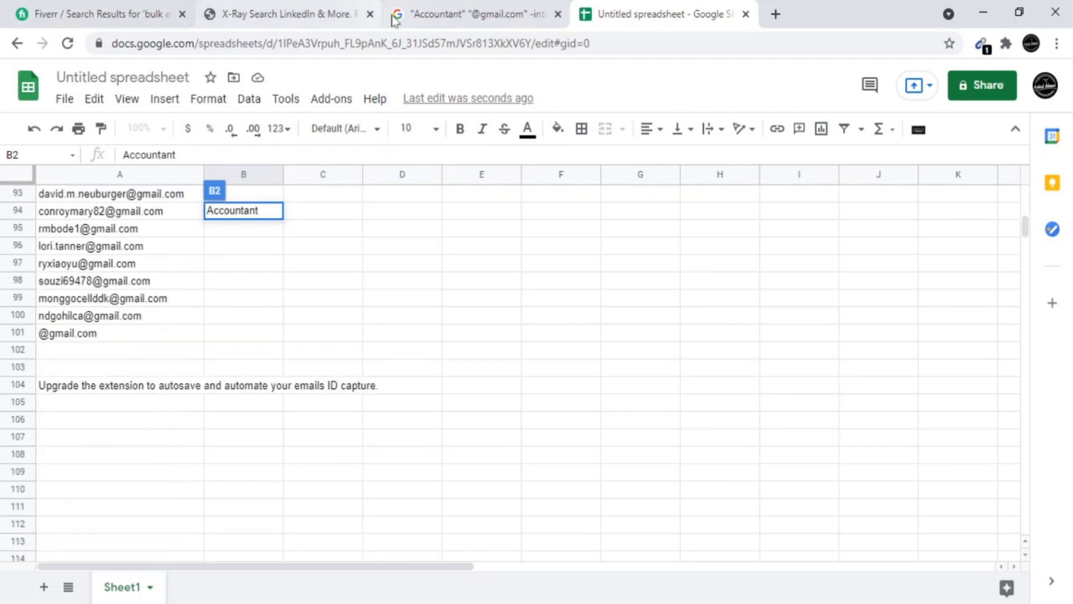
{"action": "left_click_drag", "start_coordinate": [44, 338], "coordinate": [365, 417]}
Step: Return to the LinkedIn accountant results and rerun the search with the query's email domain changed to yahoo
{"action": "key", "text": "ctrl+shift+Tab"}
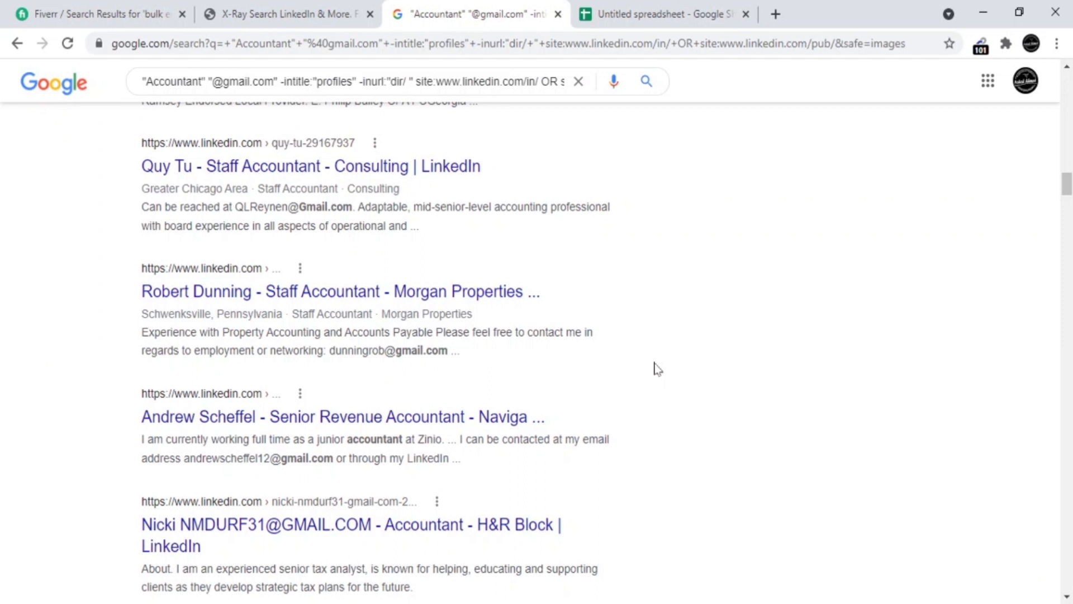
{"action": "scroll", "coordinate": [656, 342], "scroll_direction": "down", "scroll_amount": 5}
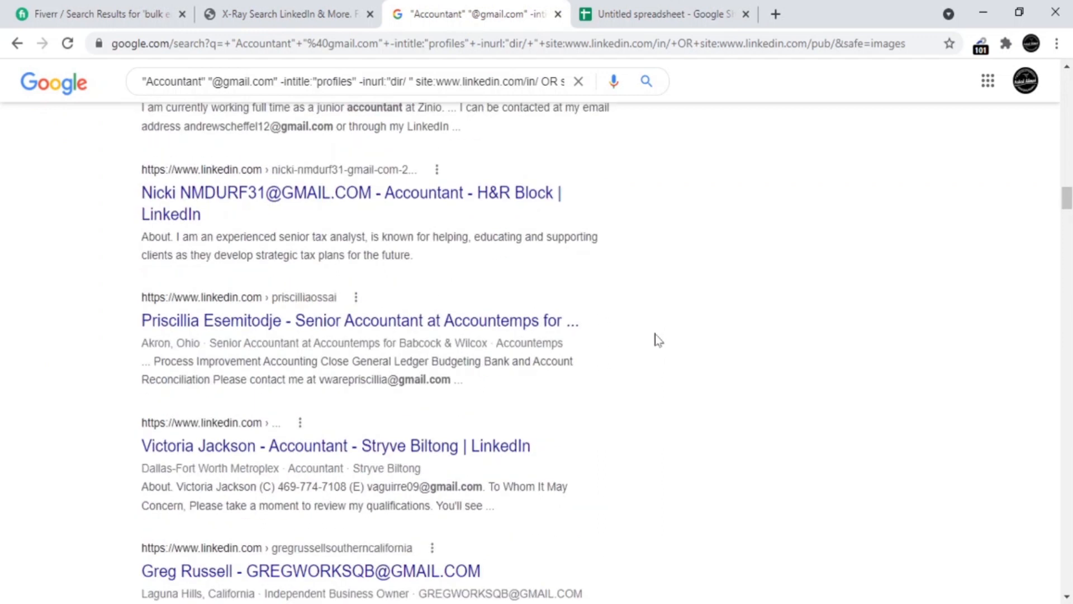
{"action": "scroll", "coordinate": [656, 335], "scroll_direction": "down", "scroll_amount": 10}
{"action": "scroll", "coordinate": [658, 340], "scroll_direction": "down", "scroll_amount": 8}
{"action": "scroll", "coordinate": [657, 336], "scroll_direction": "up", "scroll_amount": 20}
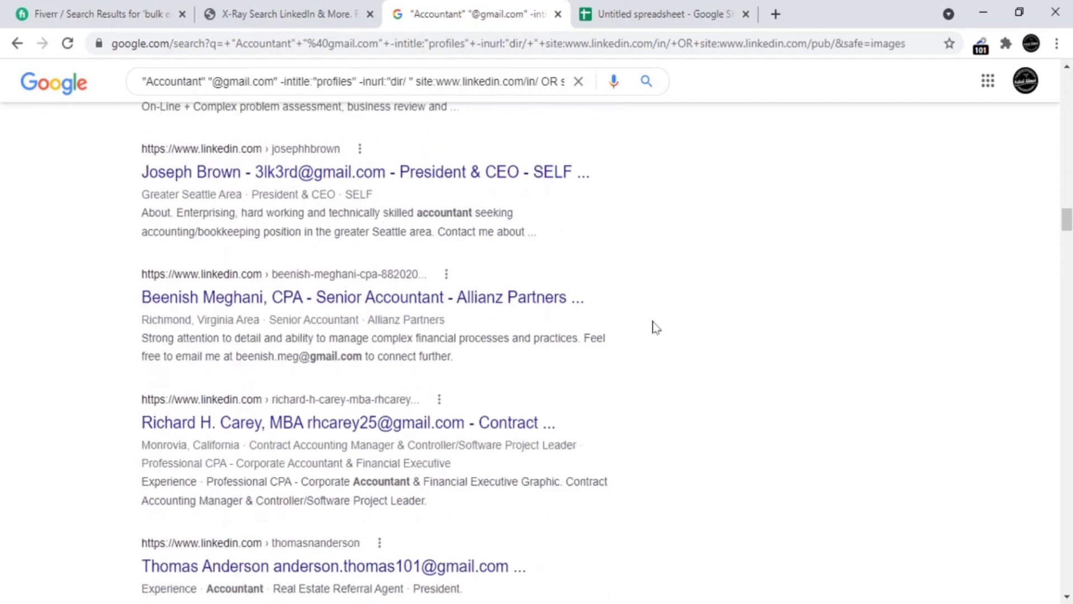
{"action": "scroll", "coordinate": [655, 330], "scroll_direction": "up", "scroll_amount": 15}
{"action": "double_click", "coordinate": [250, 99]}
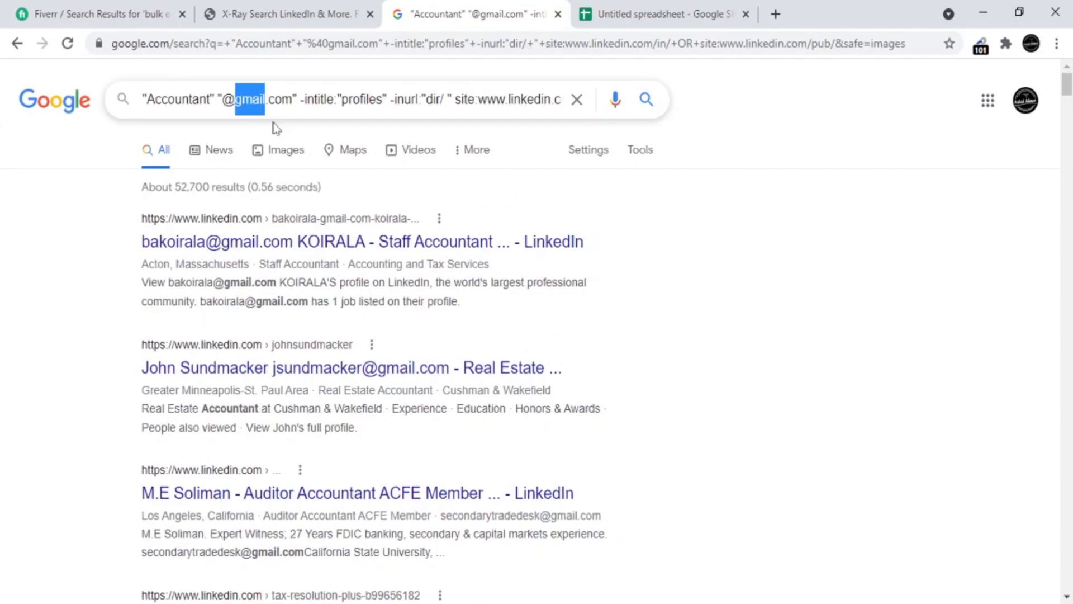
{"action": "type", "text": "yahoo"}
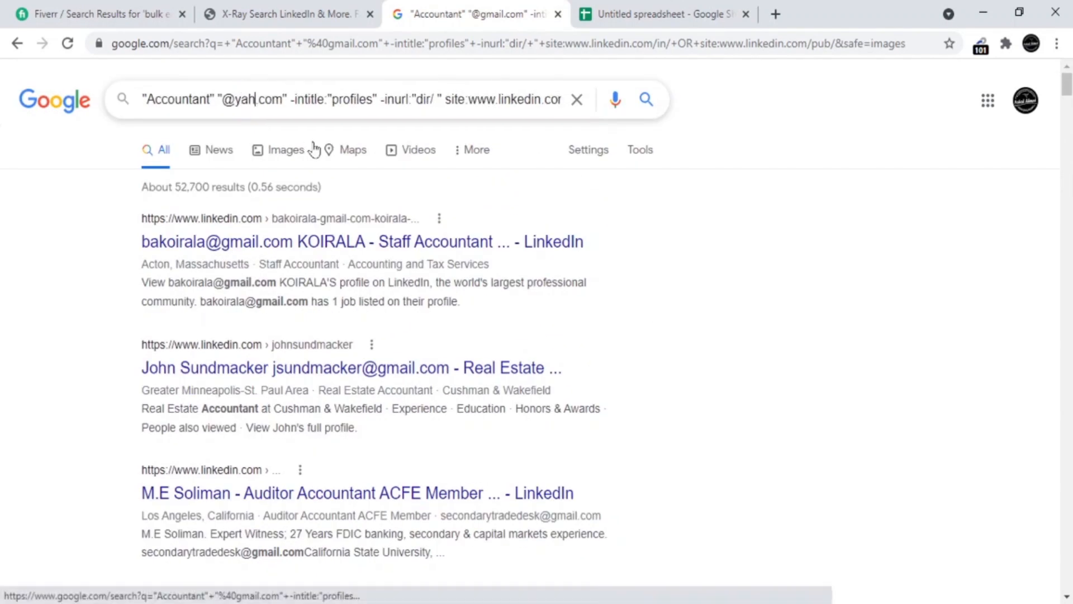
{"action": "key", "text": "Return"}
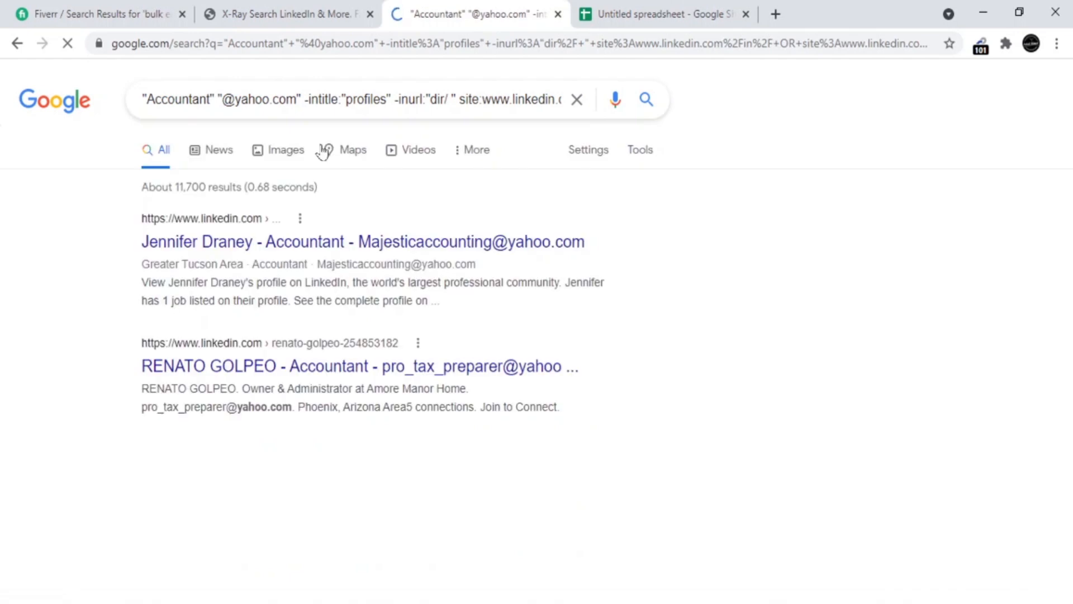
Step: Copy all the addresses Email Extractor found in the Yahoo results and paste them into the spreadsheet from cell A101
{"action": "left_click", "coordinate": [981, 43]}
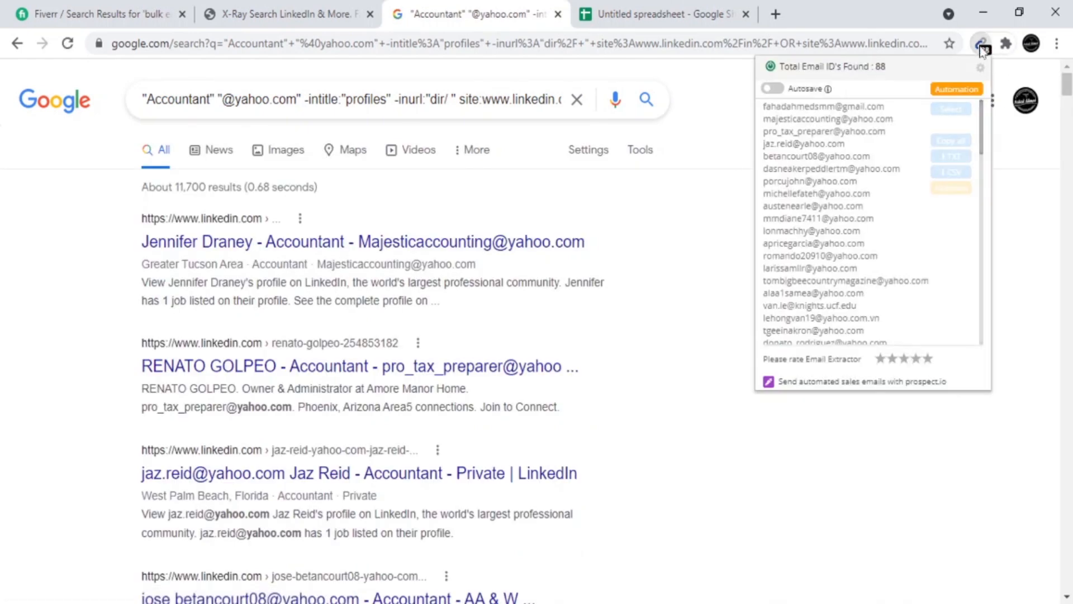
{"action": "left_click", "coordinate": [957, 146]}
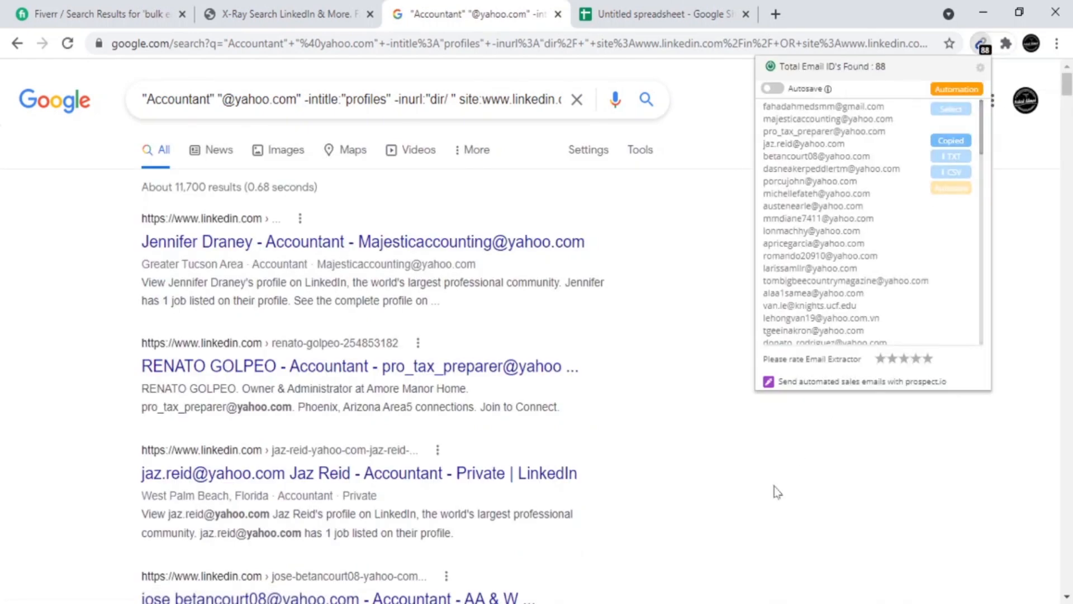
{"action": "left_click", "coordinate": [623, 25]}
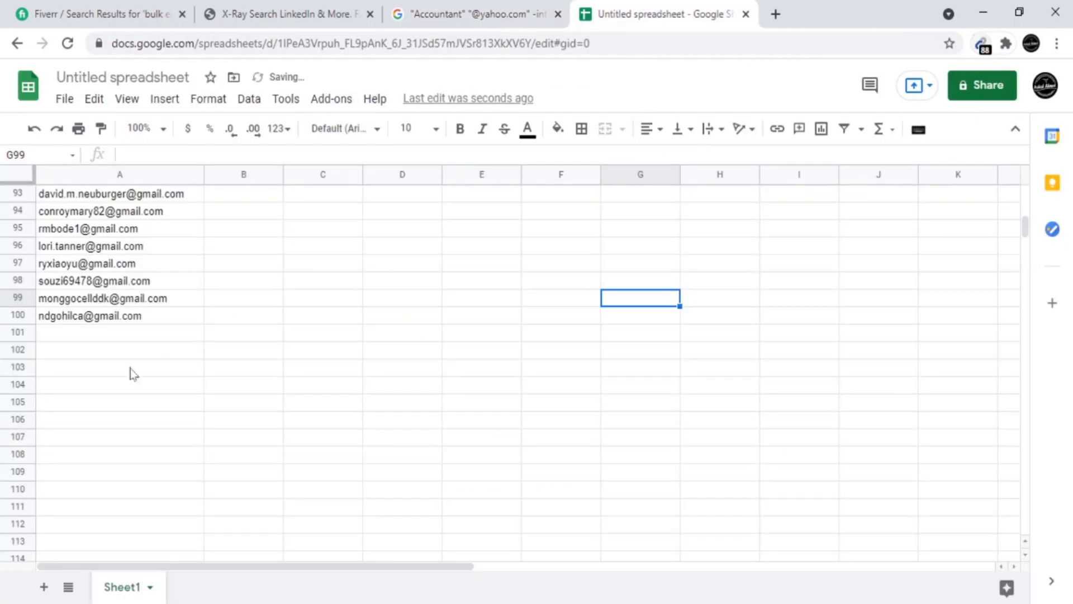
{"action": "left_click", "coordinate": [91, 336]}
{"action": "key", "text": "ctrl+v"}
Step: Clear the account owner's own address from cell A101 and check the pasted Yahoo addresses below it
{"action": "left_click", "coordinate": [274, 351]}
{"action": "left_click", "coordinate": [168, 334]}
{"action": "key", "text": "Delete"}
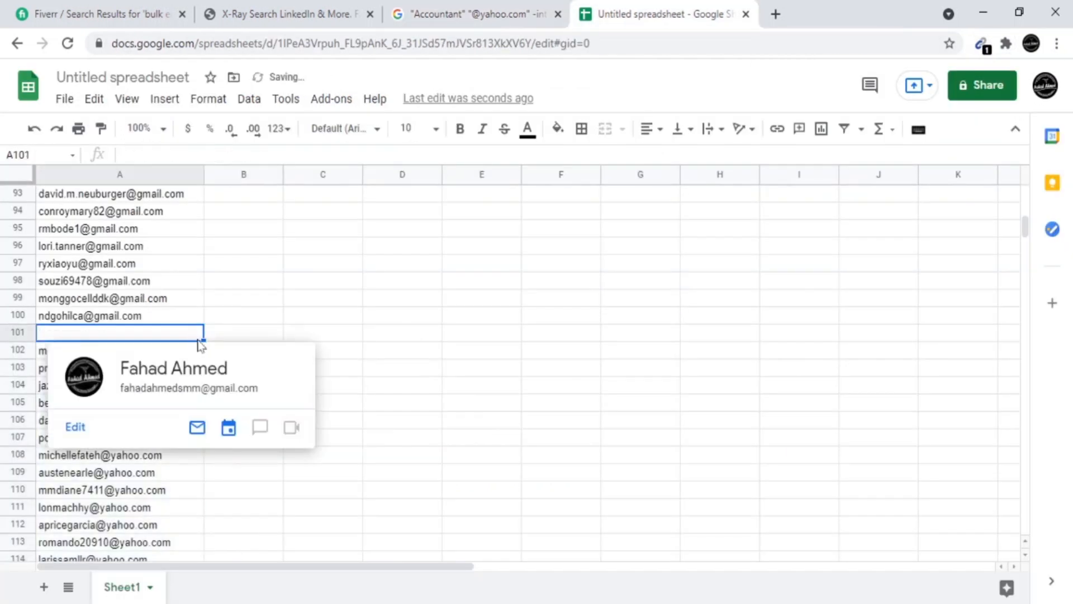
{"action": "left_click", "coordinate": [315, 302]}
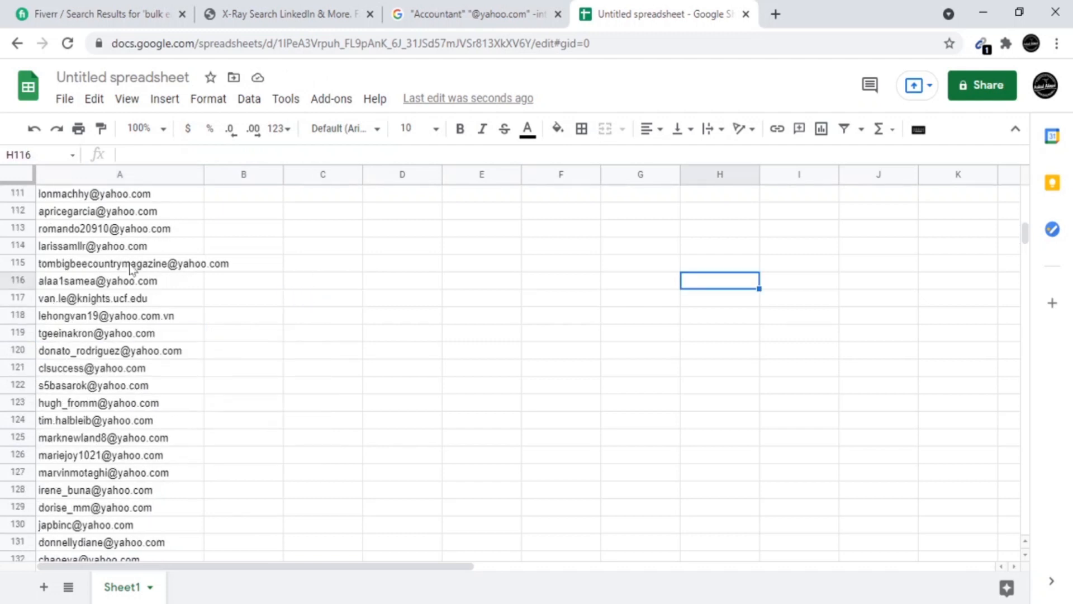
{"action": "scroll", "coordinate": [131, 268], "scroll_direction": "up", "scroll_amount": 4}
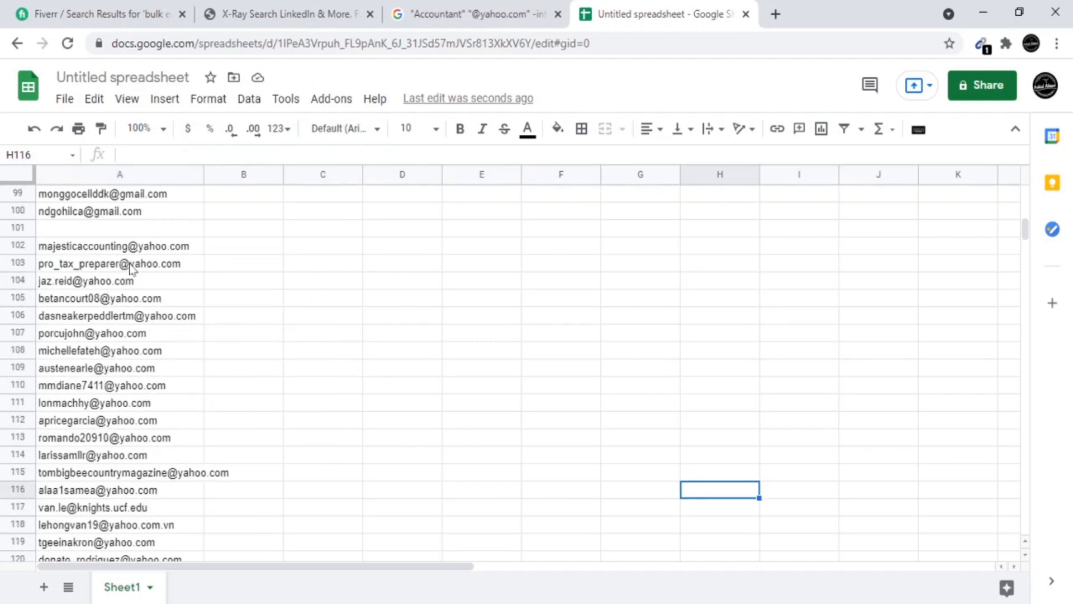
Step: Rerun the LinkedIn accountant search with the query's email domain changed to hotmail and look through the results
{"action": "left_click", "coordinate": [481, 14]}
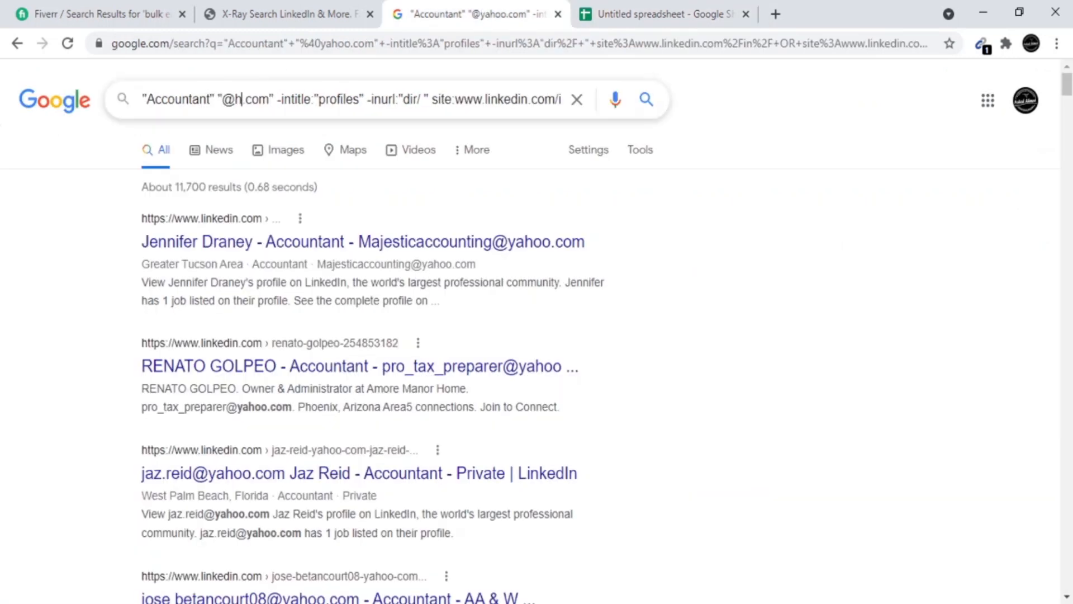
{"action": "key", "text": "BackSpace"}
{"action": "type", "text": "hotmail"}
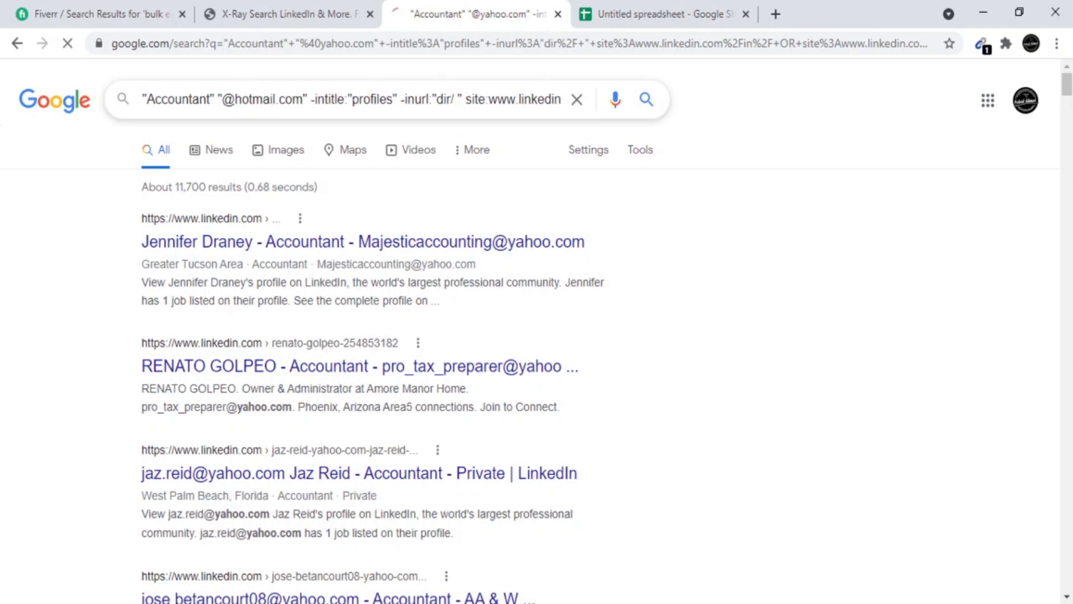
{"action": "key", "text": "Return"}
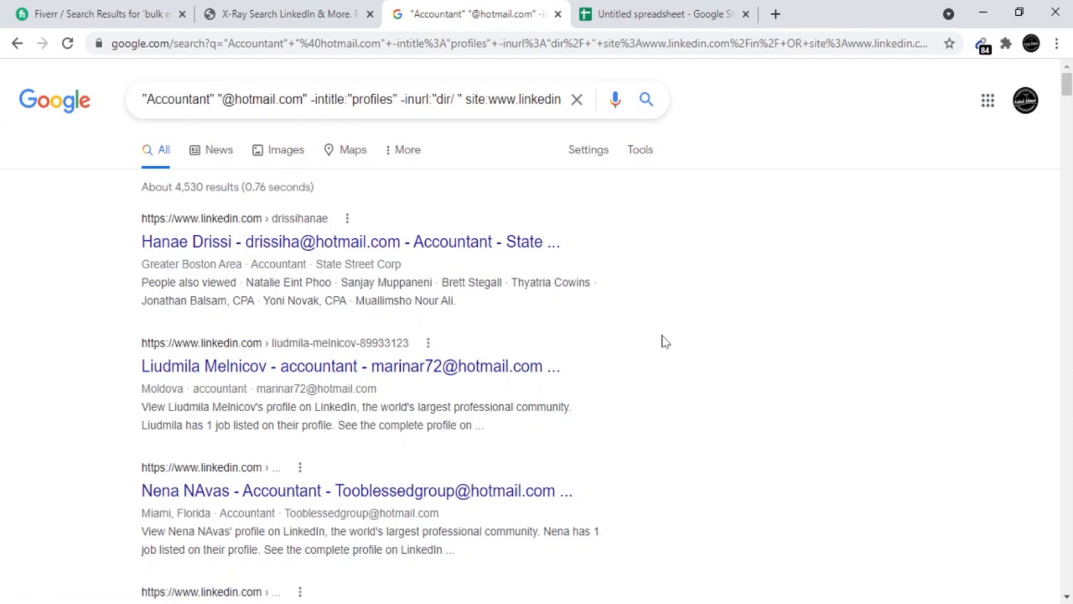
{"action": "scroll", "coordinate": [663, 335], "scroll_direction": "down", "scroll_amount": 15}
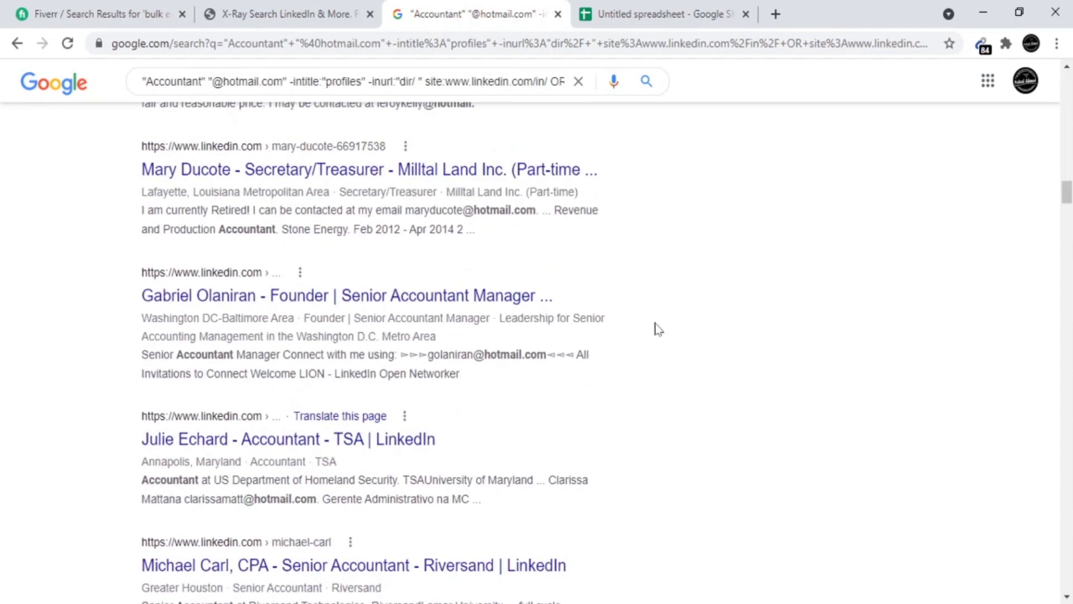
{"action": "scroll", "coordinate": [659, 331], "scroll_direction": "down", "scroll_amount": 20}
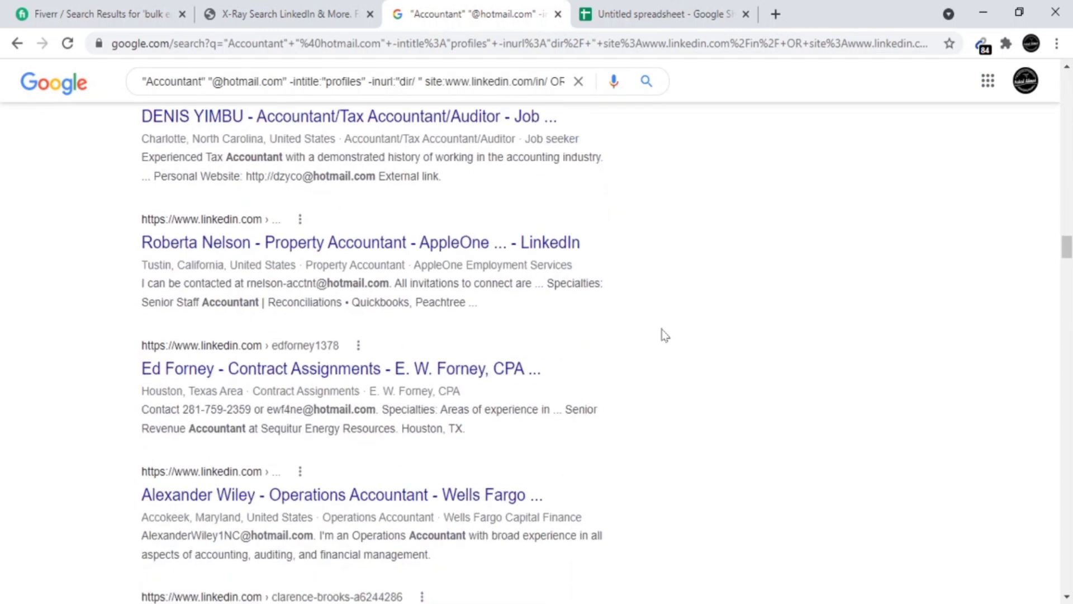
{"action": "scroll", "coordinate": [664, 335], "scroll_direction": "down", "scroll_amount": 20}
{"action": "scroll", "coordinate": [663, 337], "scroll_direction": "down", "scroll_amount": 18}
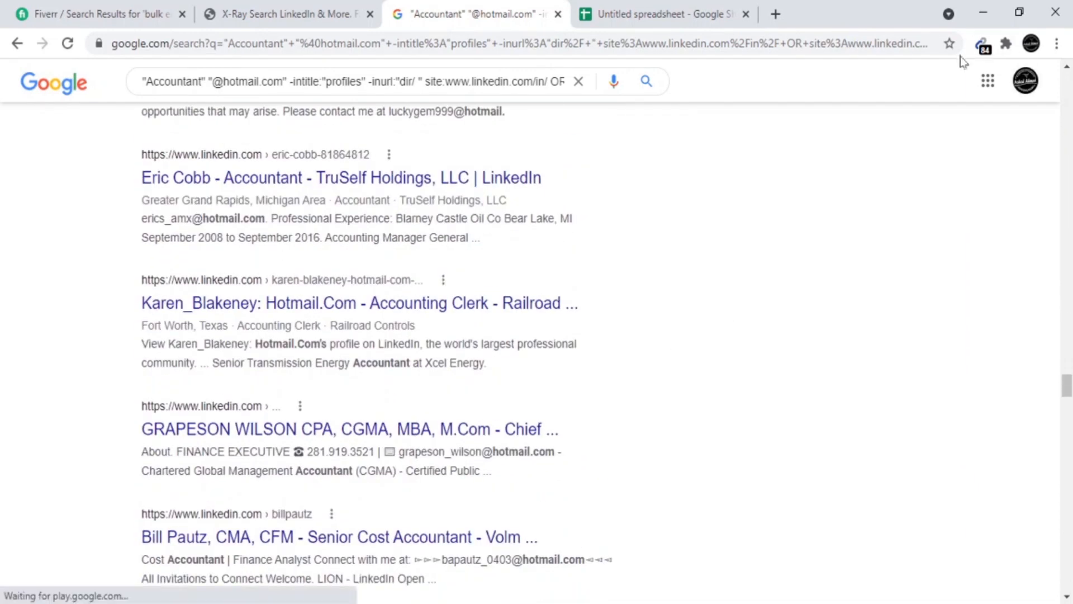
Step: Open the second page of the Hotmail accountant results and look through the listed LinkedIn profiles for addresses
{"action": "scroll", "coordinate": [541, 363], "scroll_direction": "down", "scroll_amount": 20}
{"action": "scroll", "coordinate": [564, 366], "scroll_direction": "down", "scroll_amount": 20}
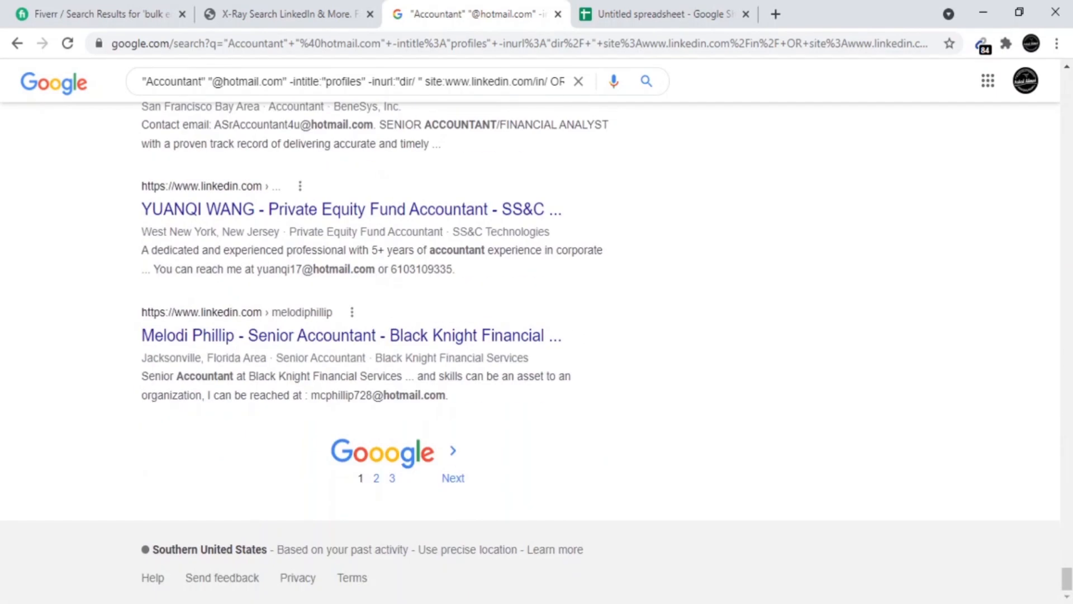
{"action": "left_click", "coordinate": [377, 482]}
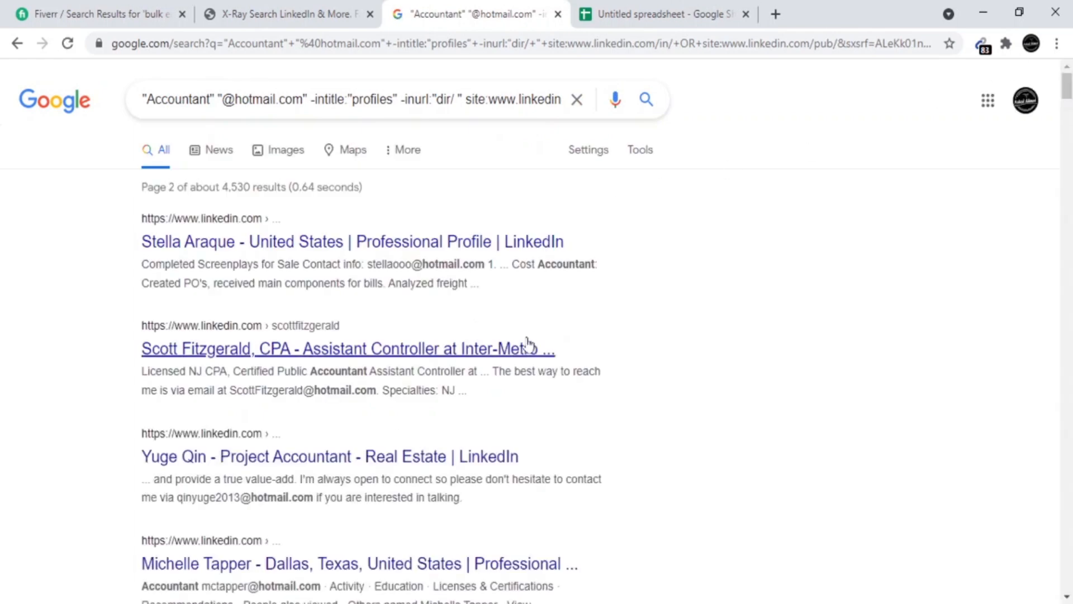
{"action": "scroll", "coordinate": [626, 363], "scroll_direction": "down", "scroll_amount": 10}
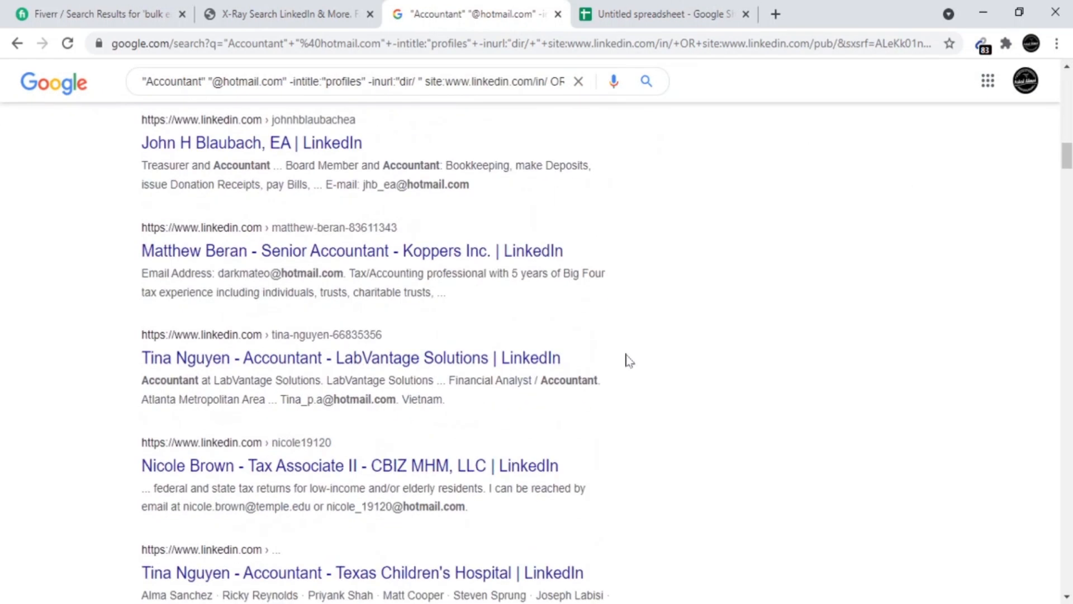
{"action": "scroll", "coordinate": [629, 361], "scroll_direction": "down", "scroll_amount": 15}
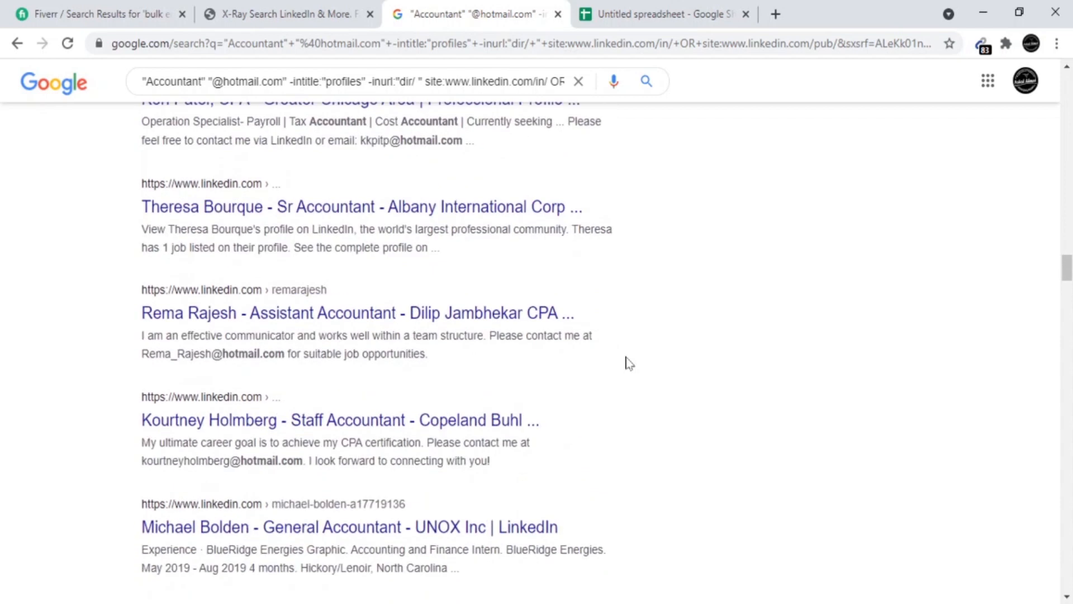
Step: Review the networks available for X-ray search on the Recruit'em page, and return to the Hotmail accountant results
{"action": "left_click", "coordinate": [209, 21]}
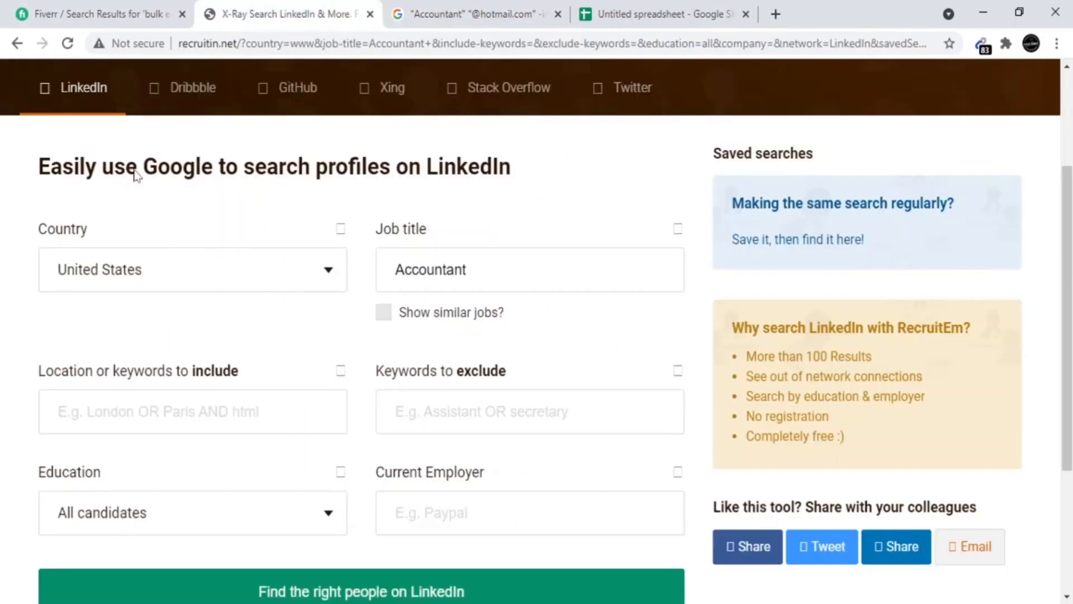
{"action": "scroll", "coordinate": [315, 219], "scroll_direction": "up", "scroll_amount": 3}
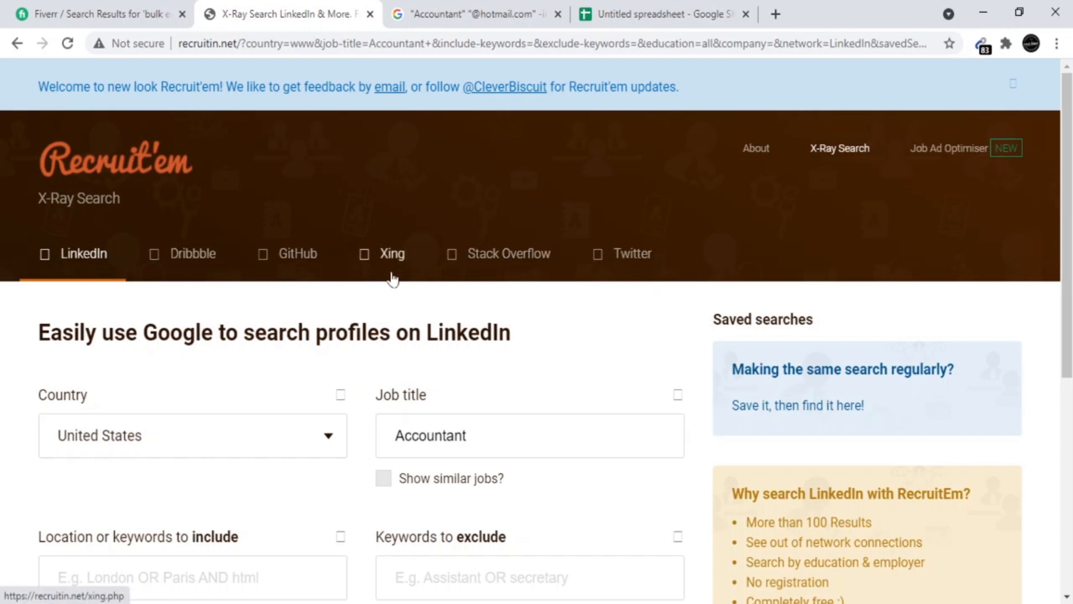
{"action": "key", "text": "ctrl+Tab"}
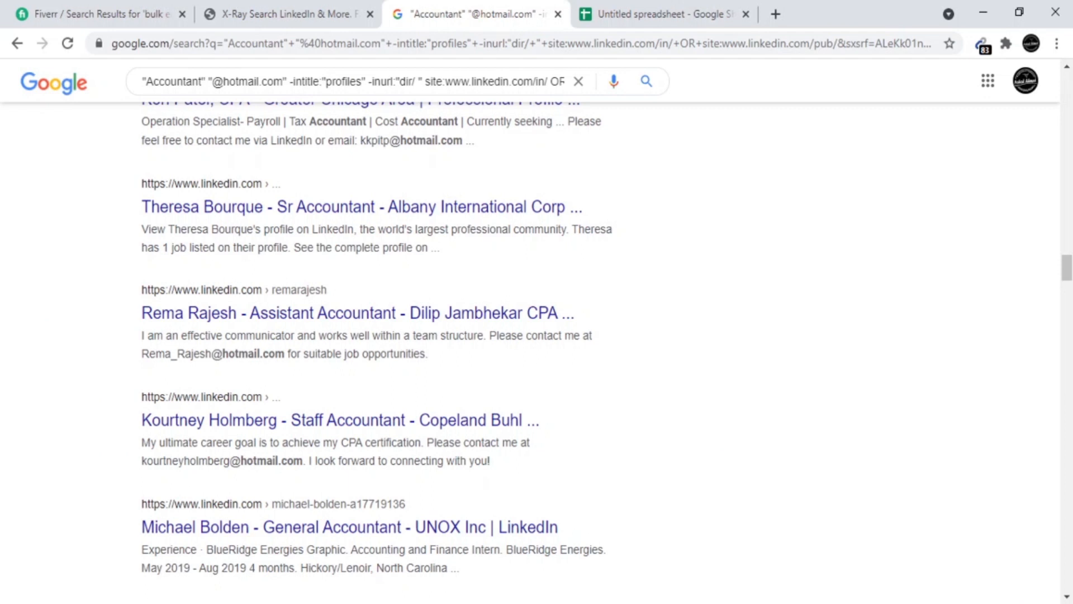